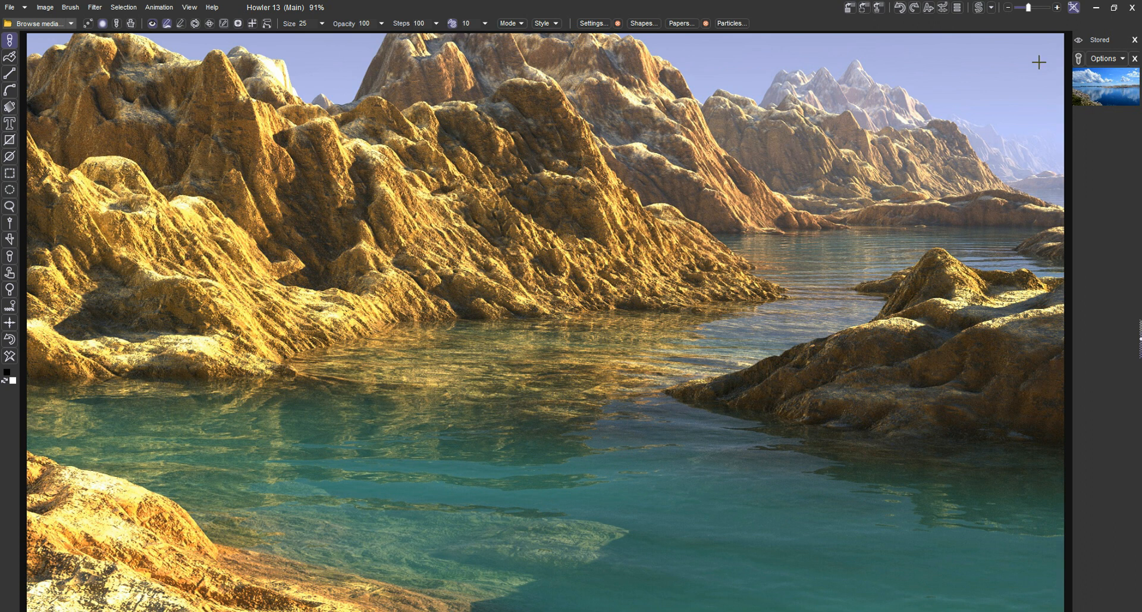
Store the current rocky landscape image and place the stored cloudy-sky lake photo on the canvas
click(856, 11)
click(1086, 103)
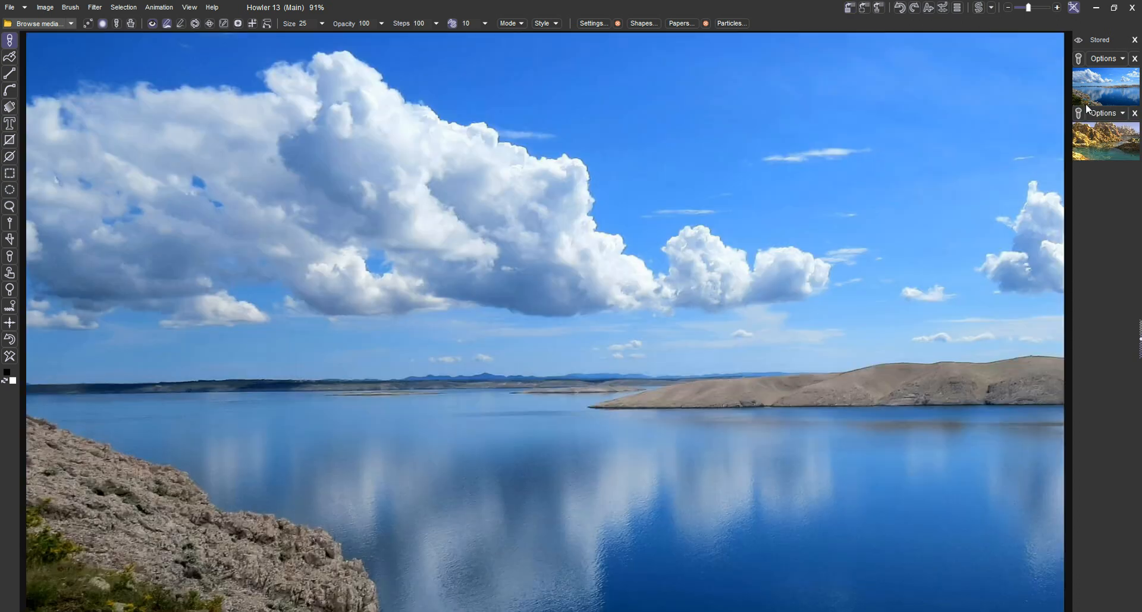
Select the full-width rectangular sky area above the hills and copy it as a custom brush
click(13, 175)
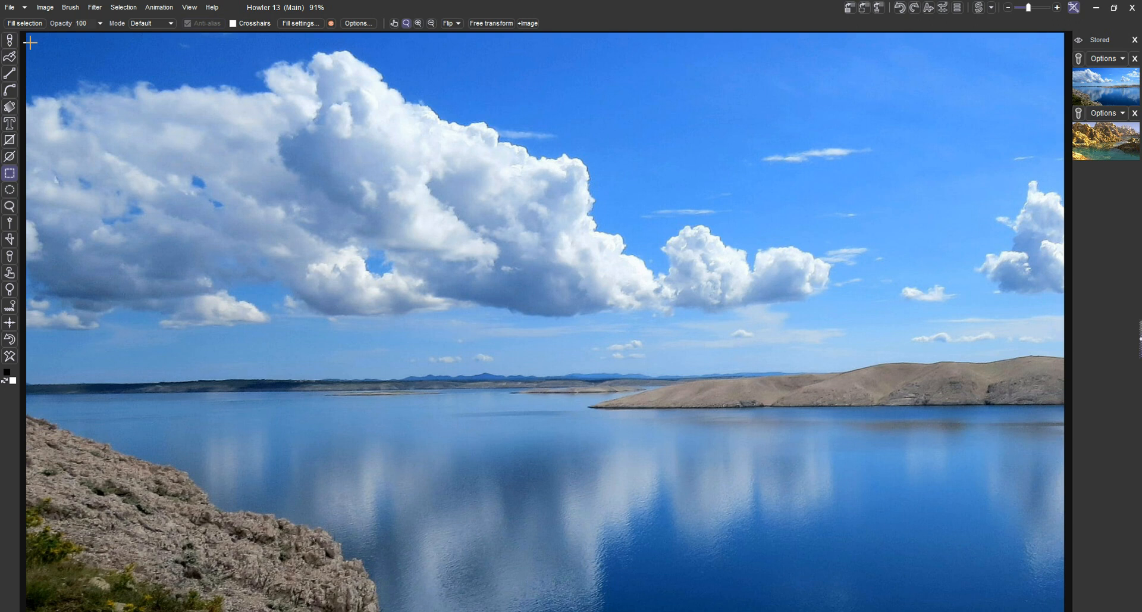
drag(707, 309, 1065, 355)
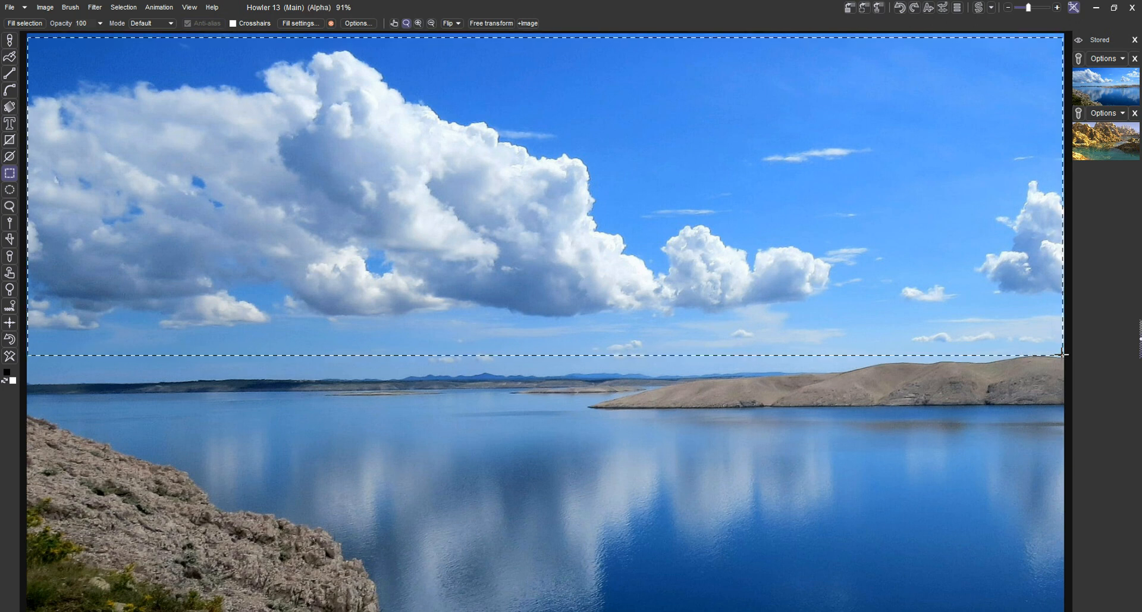
click(71, 7)
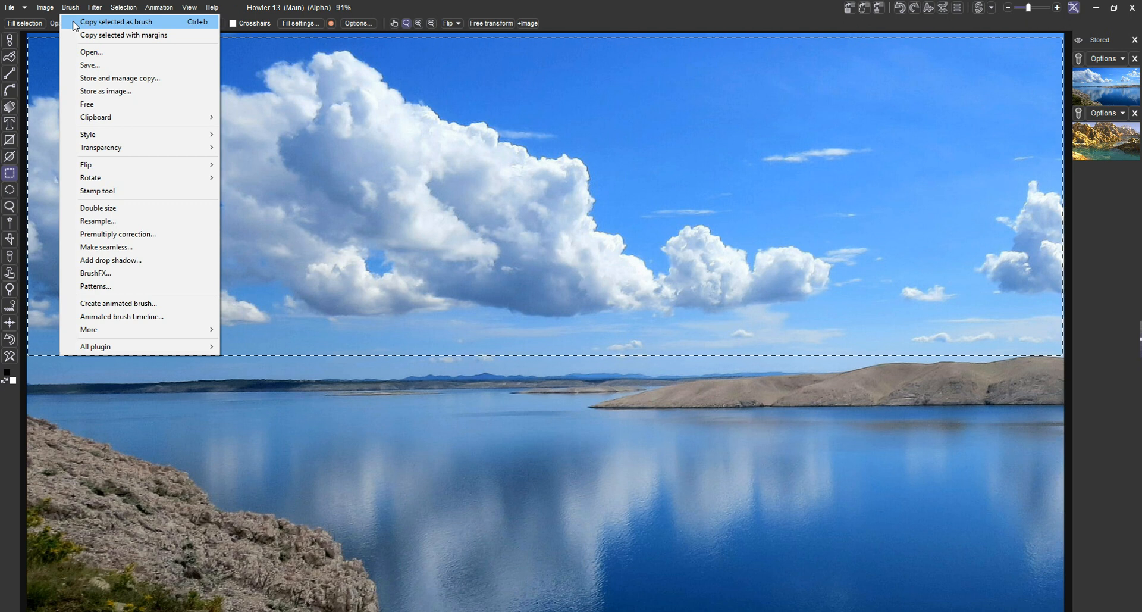
click(74, 23)
click(392, 180)
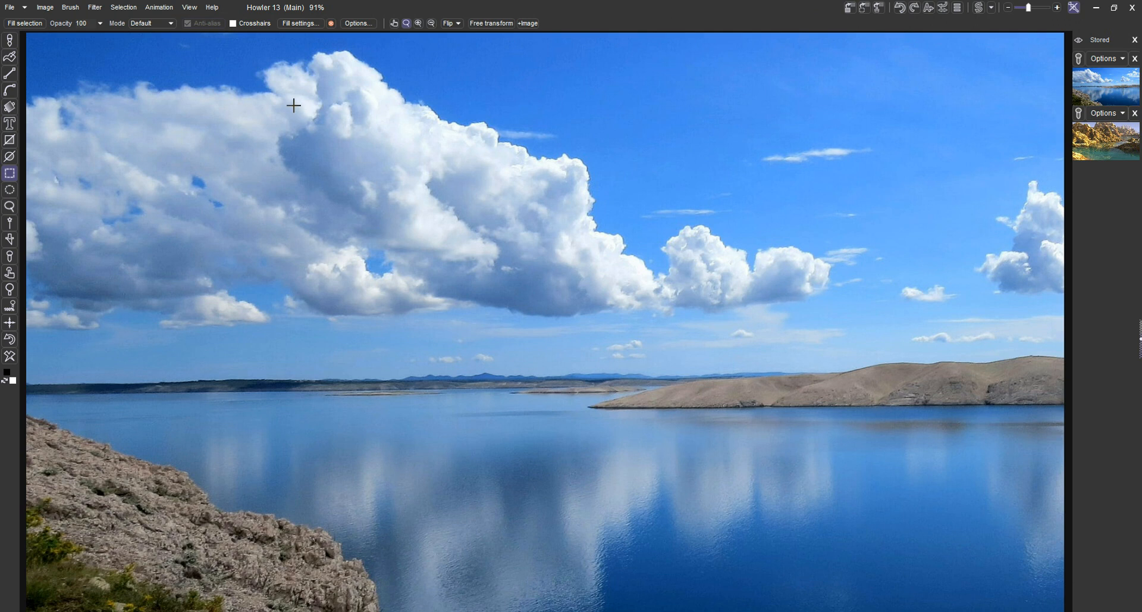
Replace the existing image with the stored rocky landscape and deselect everything
click(1081, 145)
click(1111, 118)
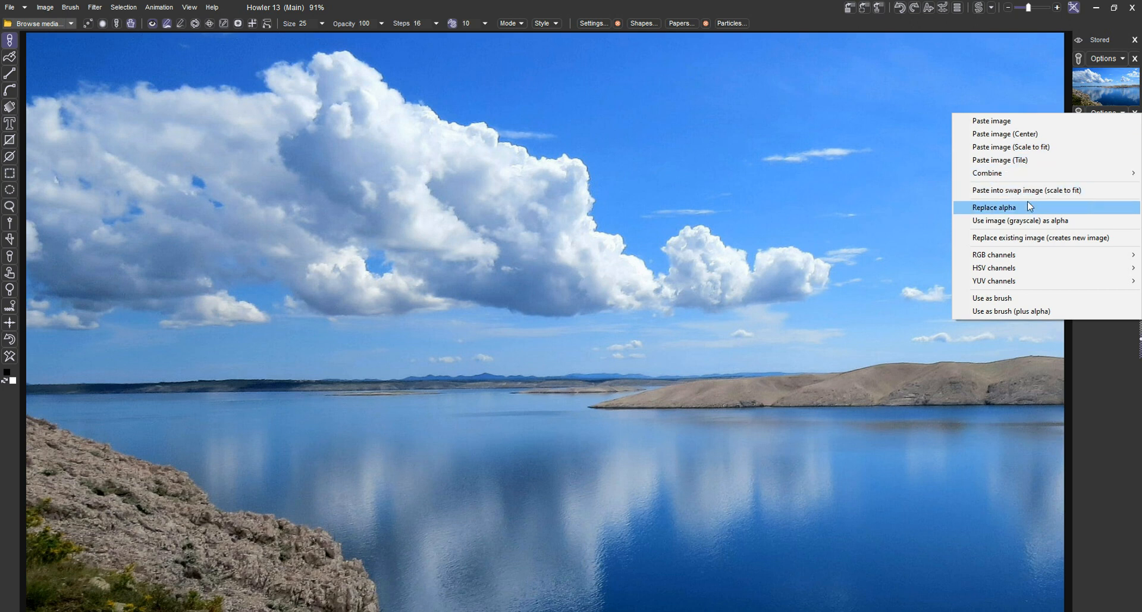
click(1004, 238)
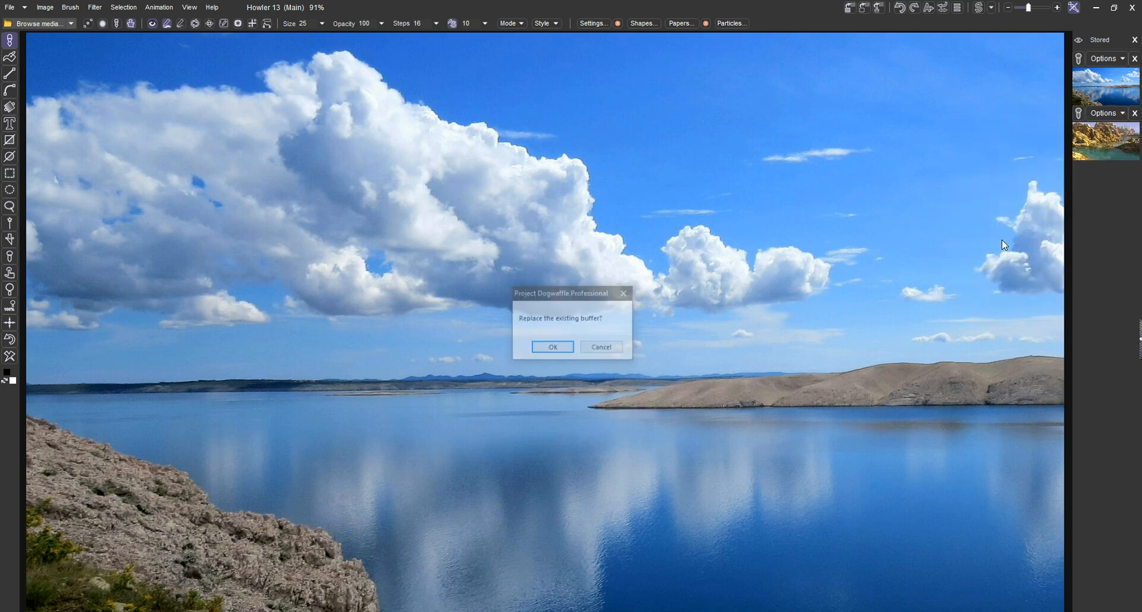
click(553, 347)
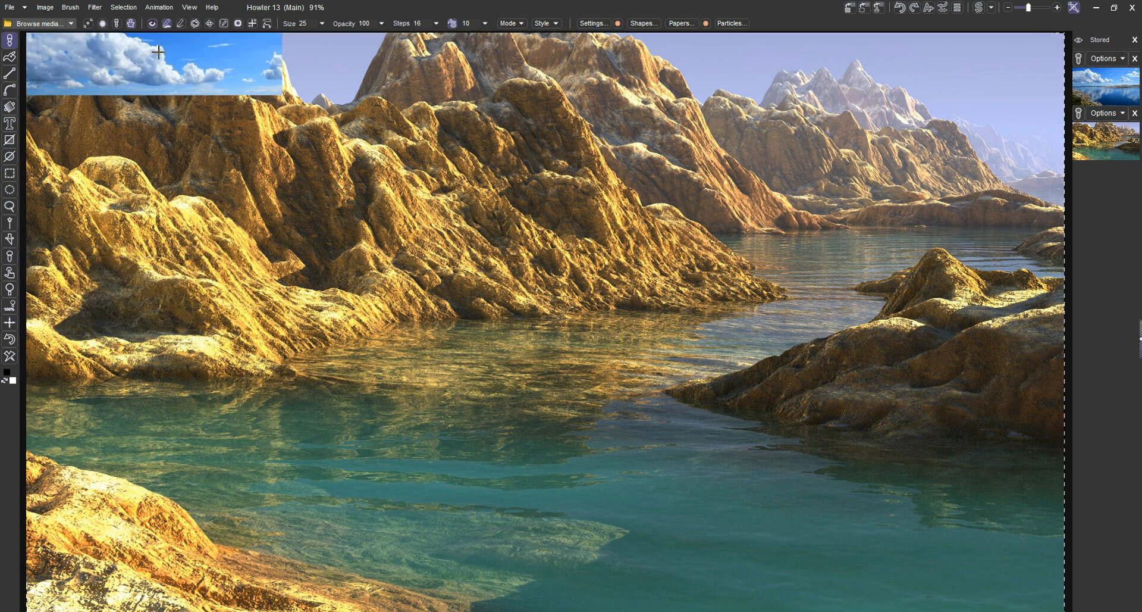
click(123, 7)
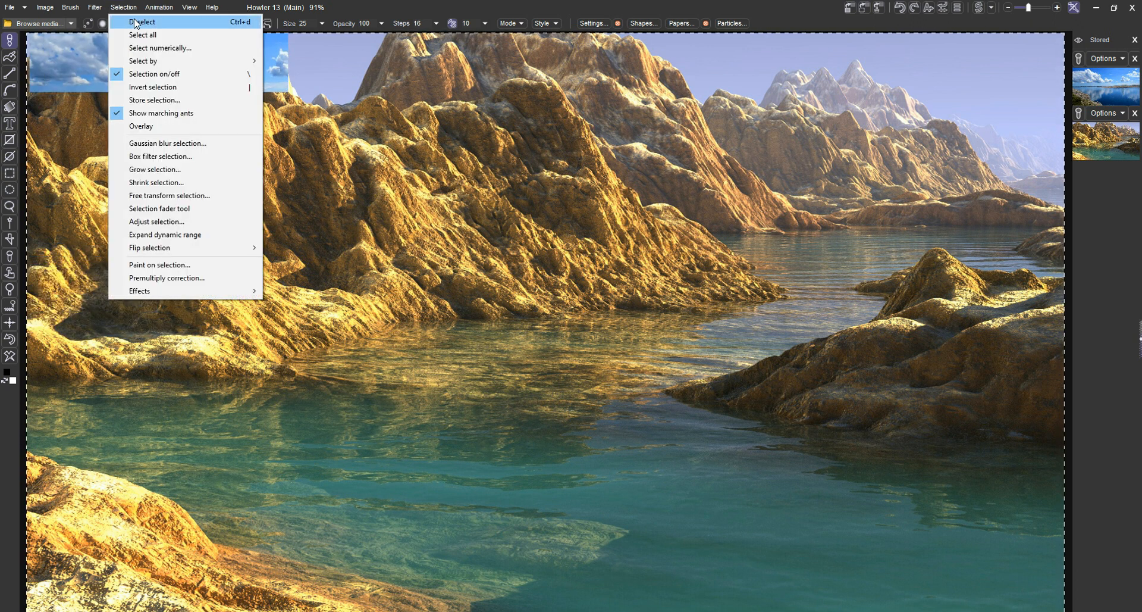
click(135, 22)
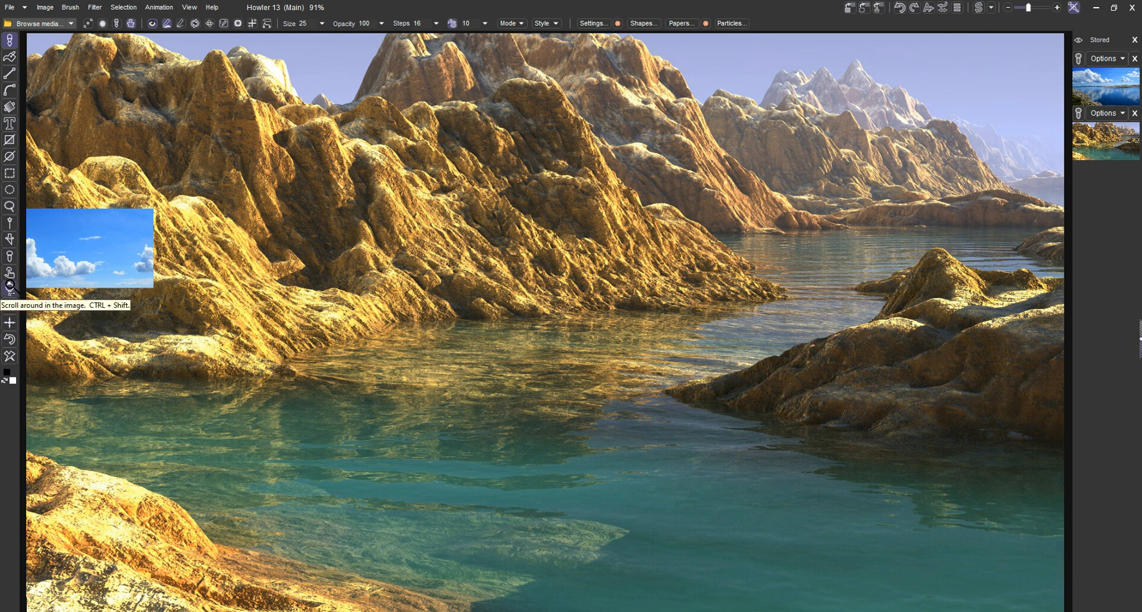
Paste the stored rocky landscape into the swap image and return to the main image
drag(12, 273, 580, 385)
drag(8, 293, 541, 351)
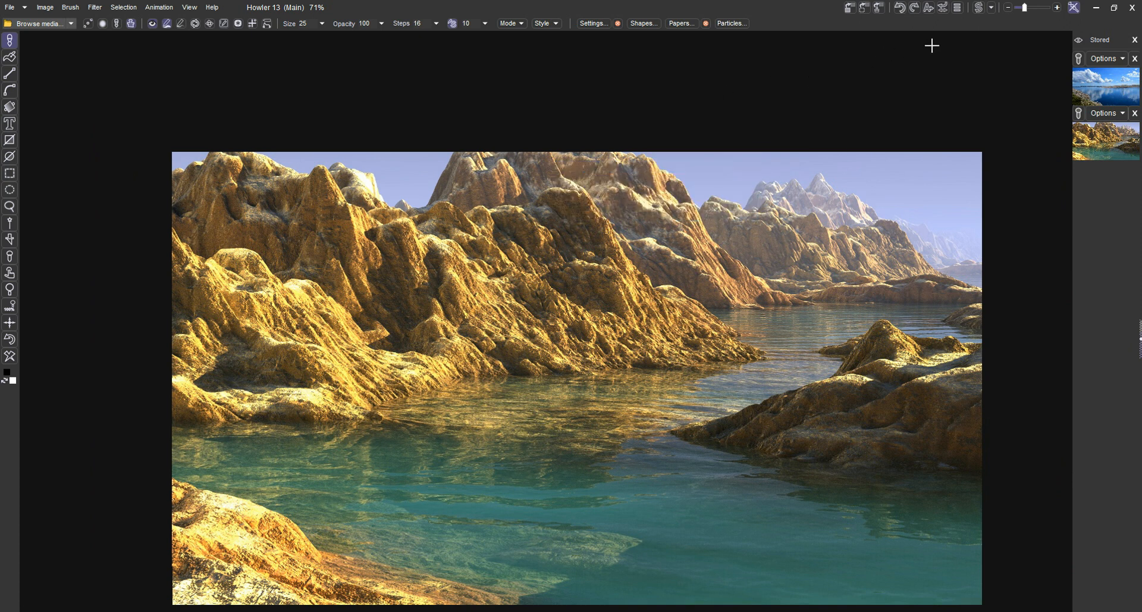
click(977, 10)
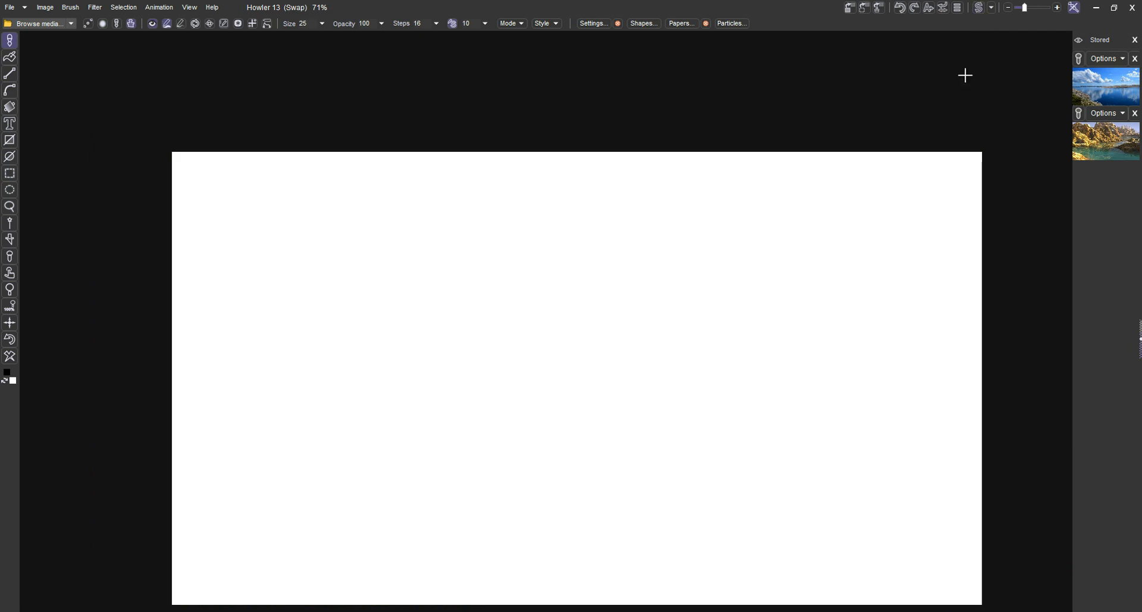
click(1107, 147)
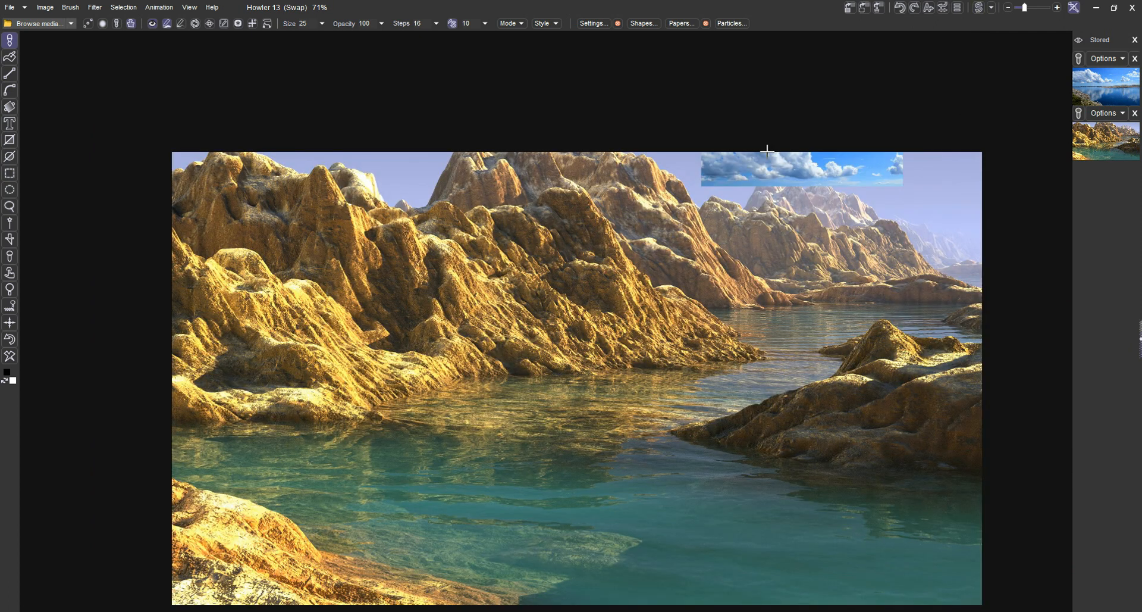
click(980, 8)
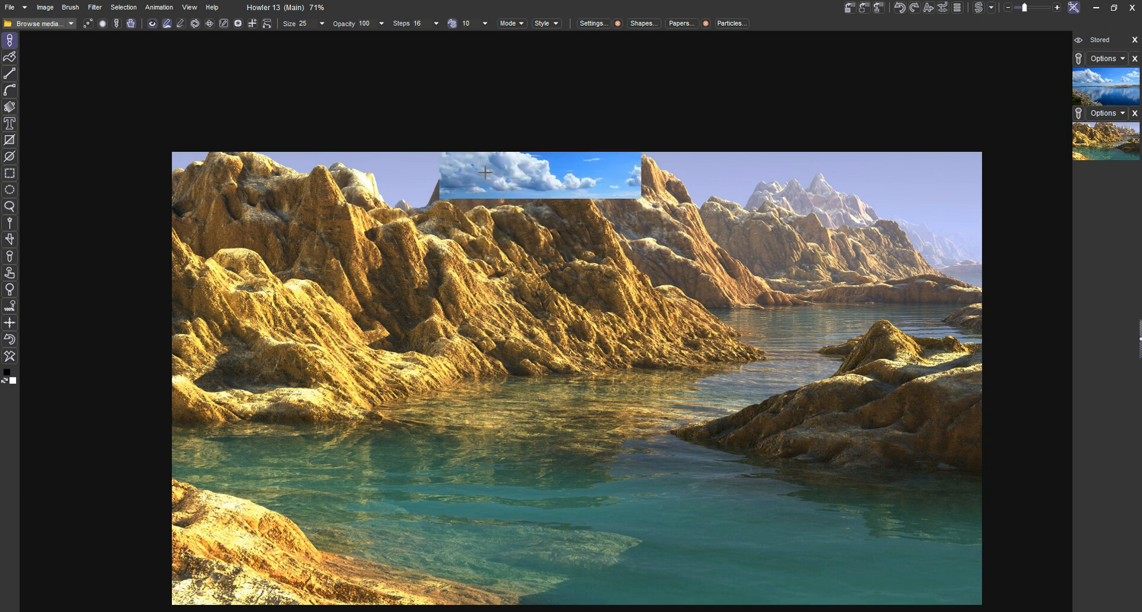
Transform the sky brush over the main image to span its full width down to just above the distant shoreline, and apply it
click(45, 7)
mouse_move(64, 8)
click(95, 191)
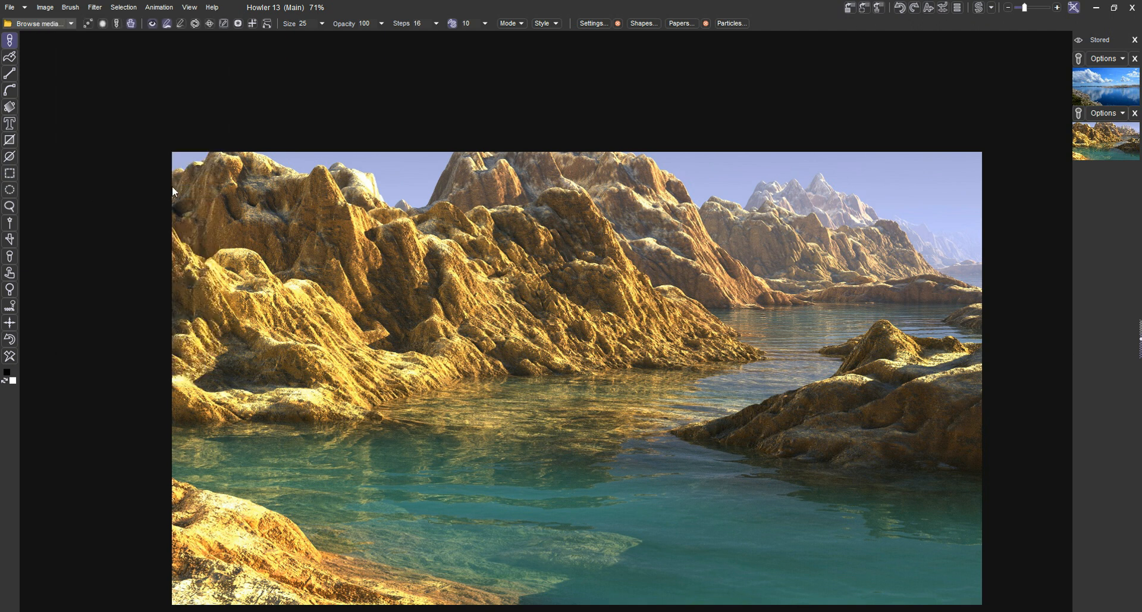
drag(519, 240, 518, 136)
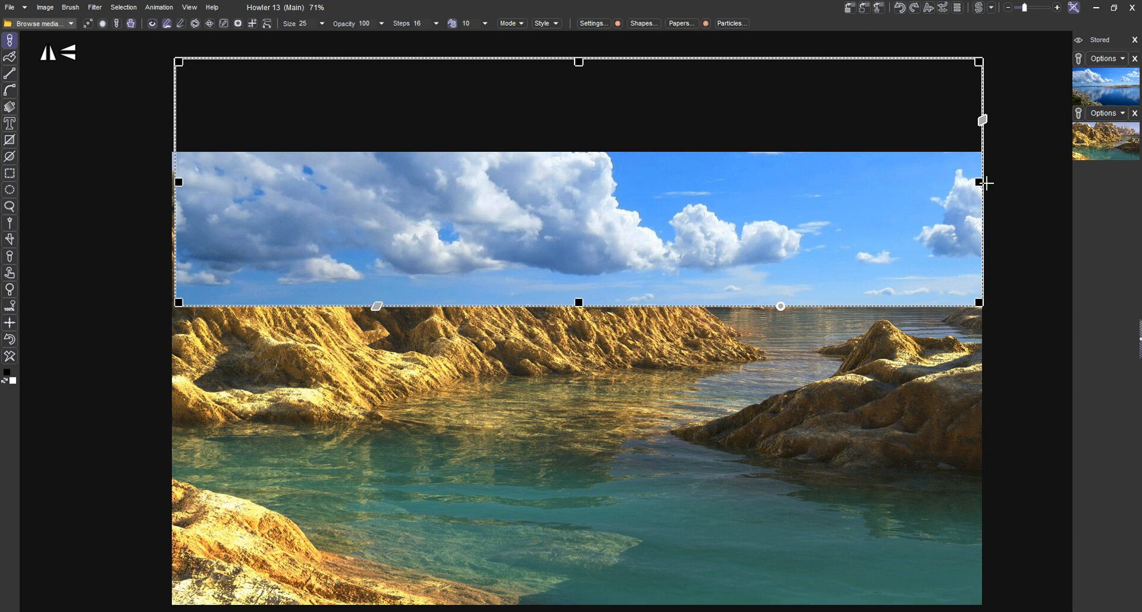
drag(983, 185, 985, 190)
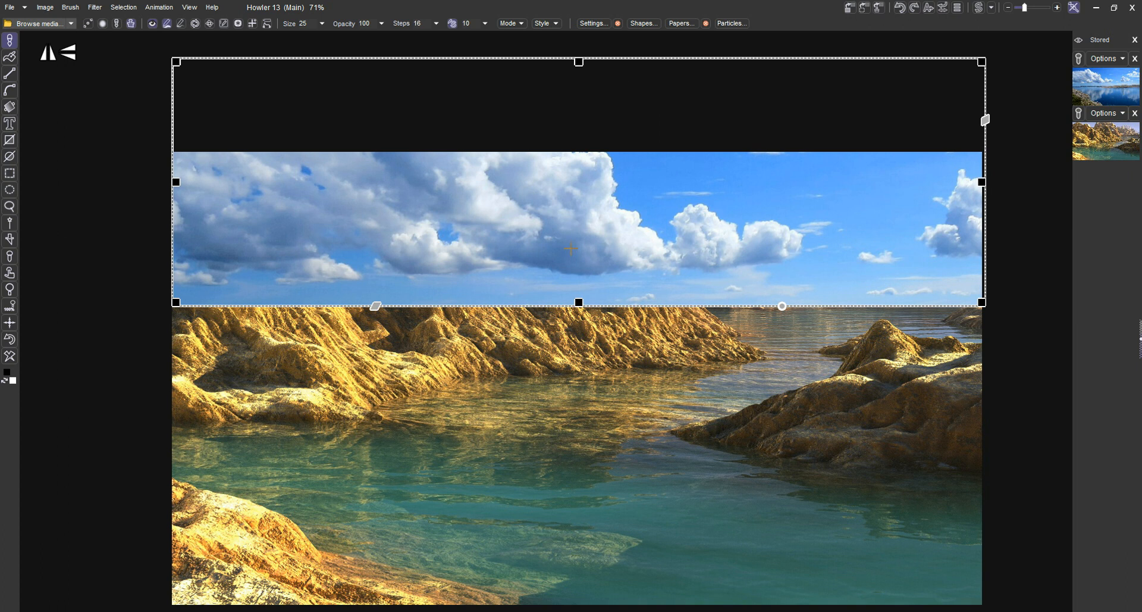
drag(578, 302, 600, 265)
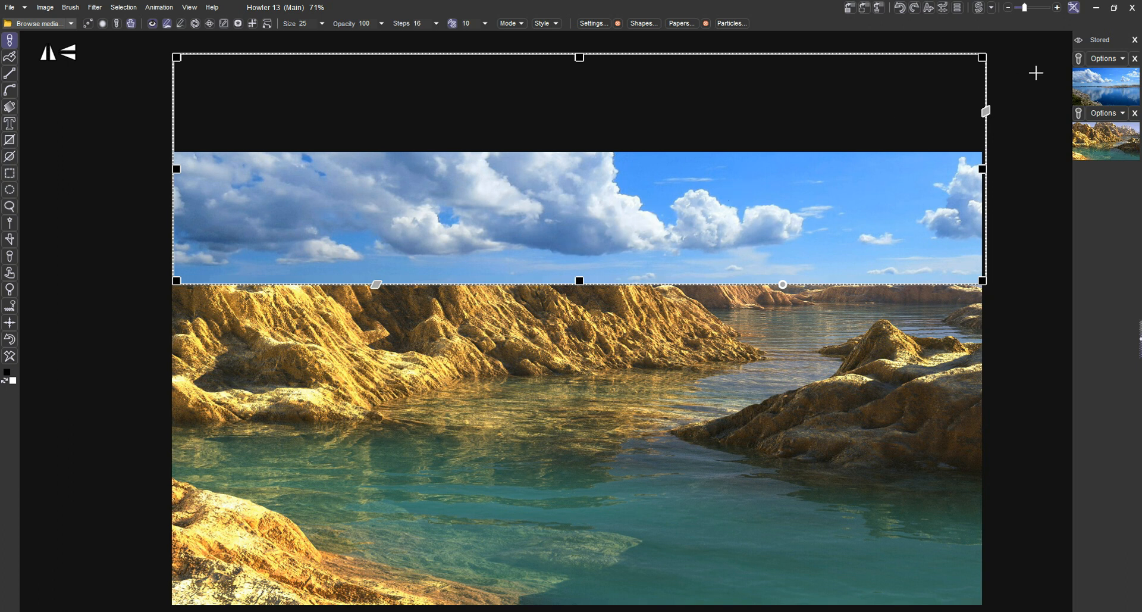
right_click(583, 311)
click(609, 314)
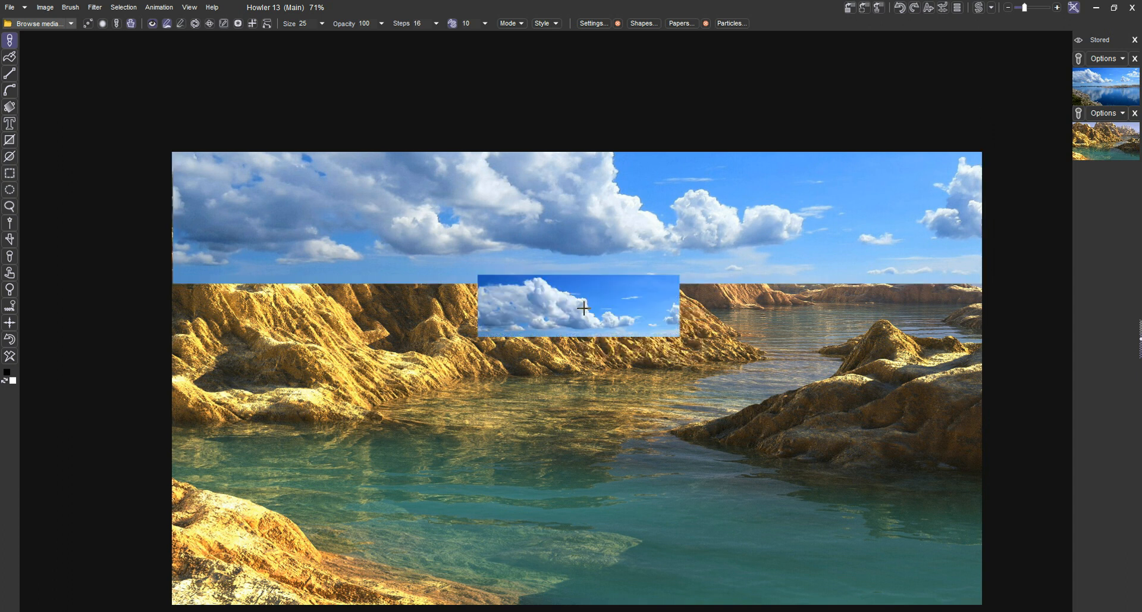
Free the custom sky brush
click(71, 7)
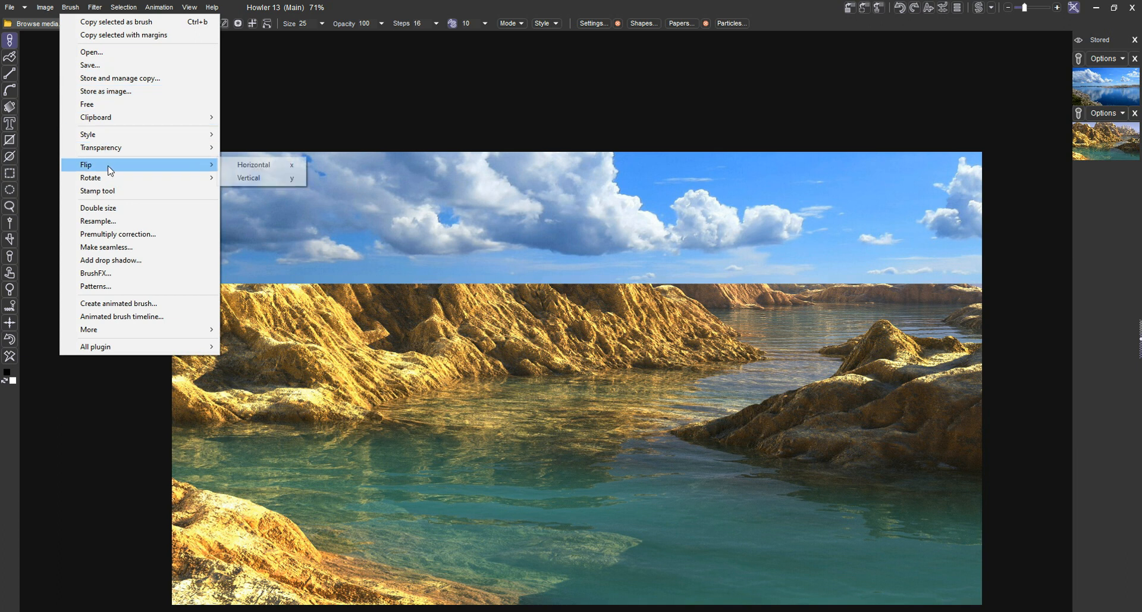
click(108, 104)
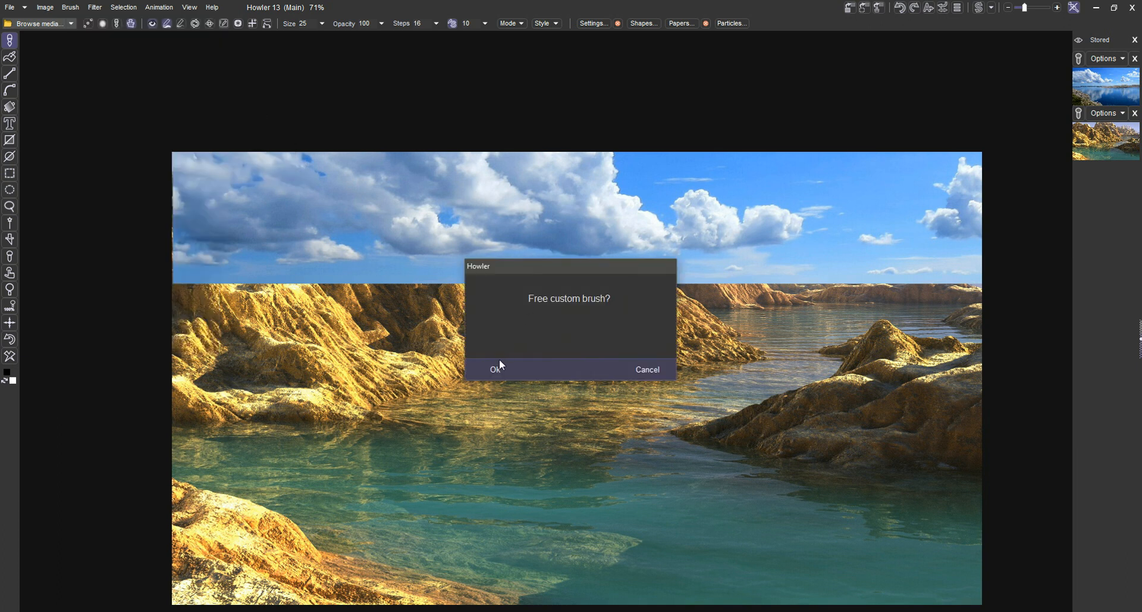
click(498, 362)
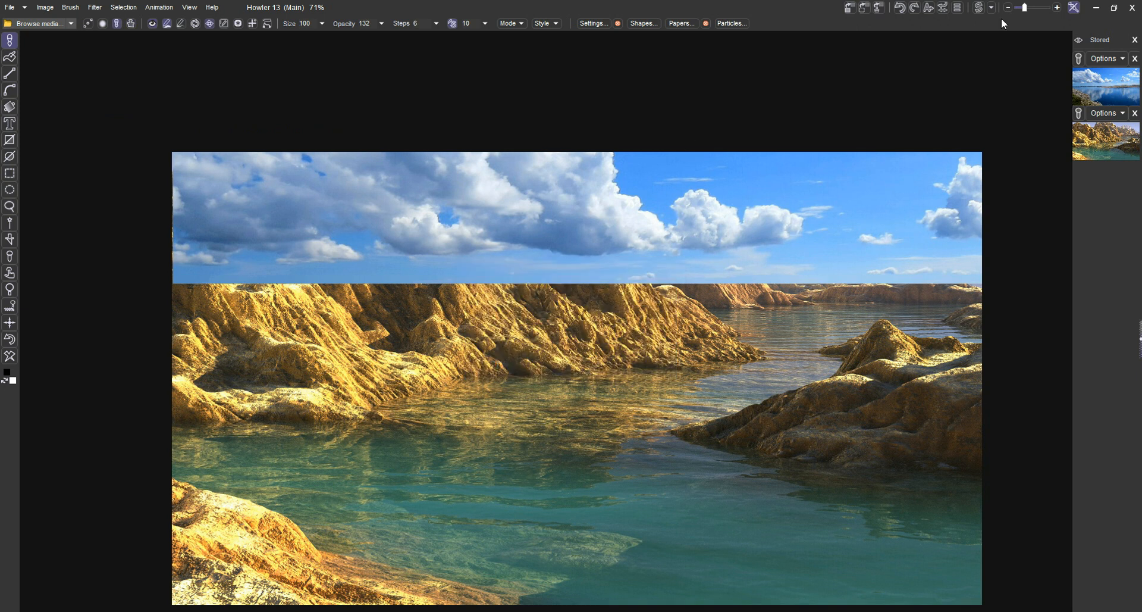
Switch to the rocky landscape and select all its sky areas with the magic wand at tolerance 22
click(983, 9)
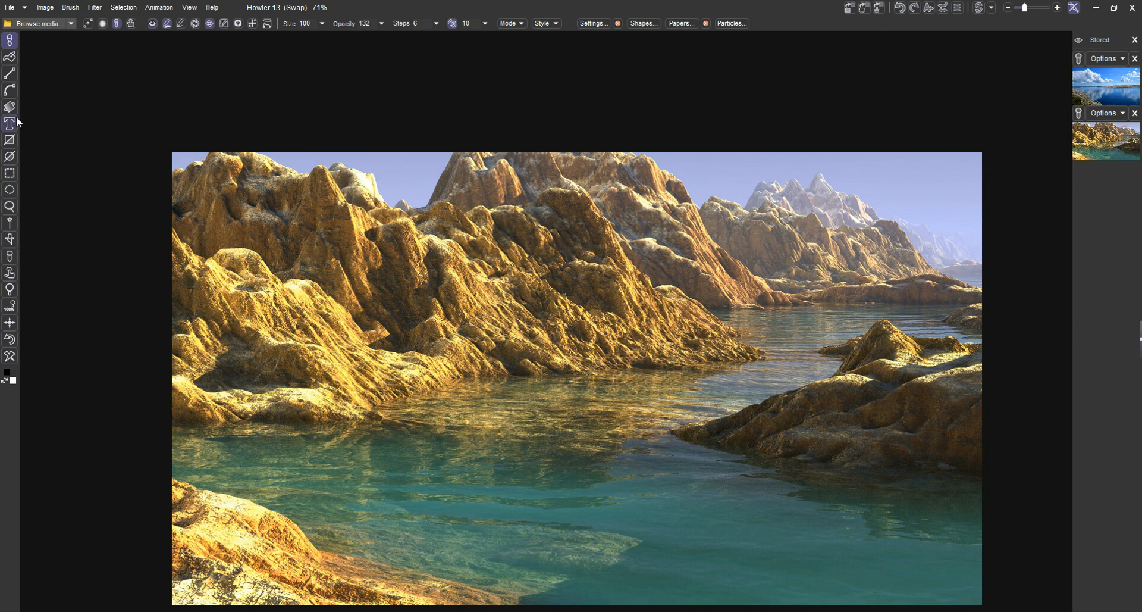
click(10, 223)
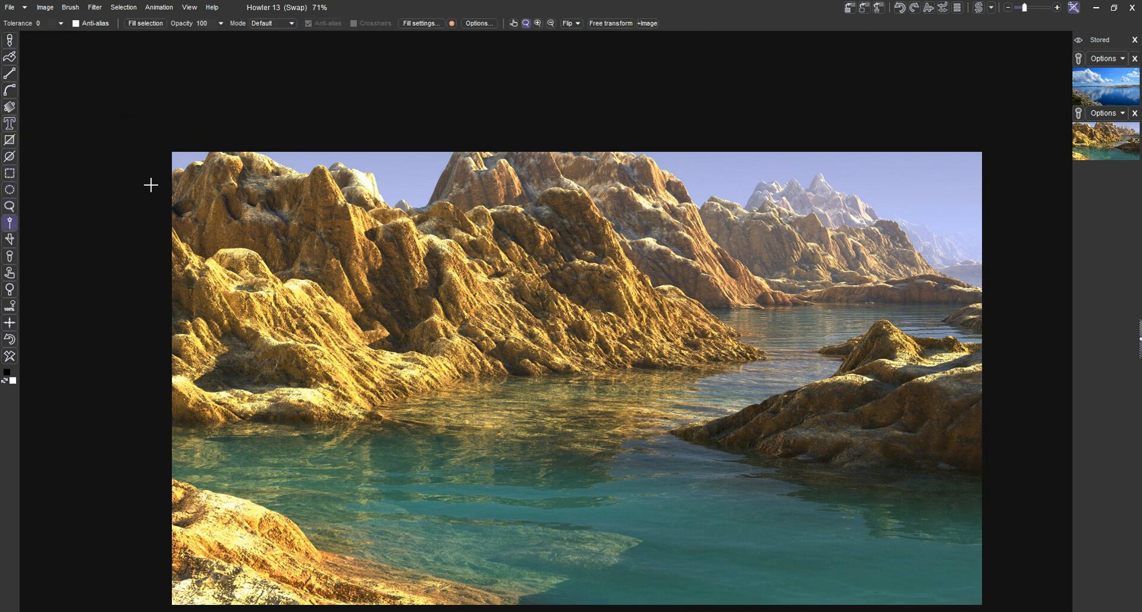
click(60, 23)
click(11, 38)
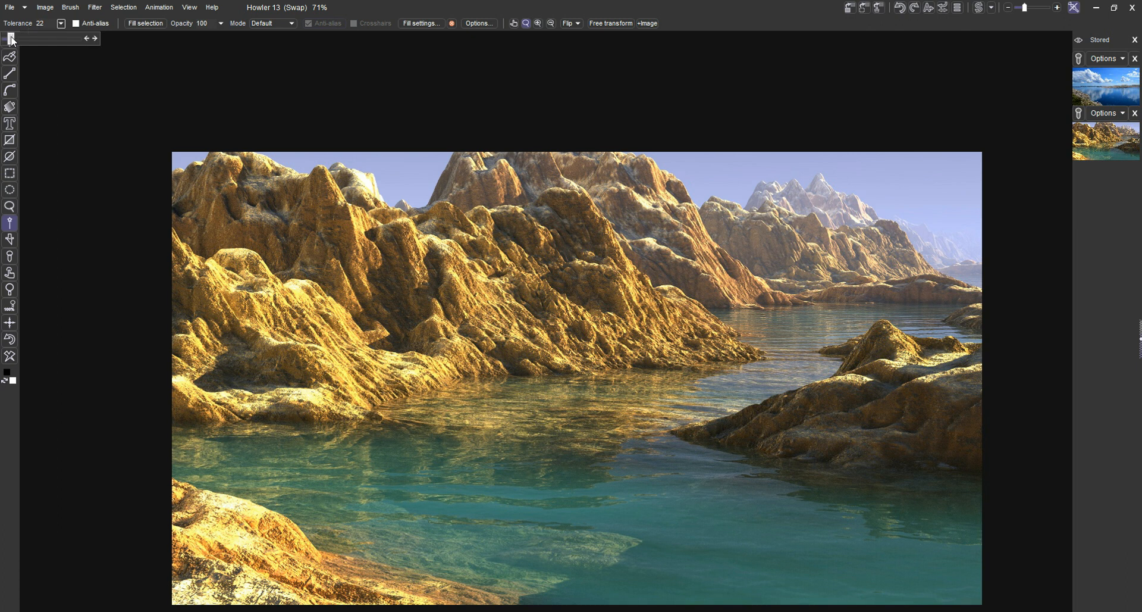
click(363, 165)
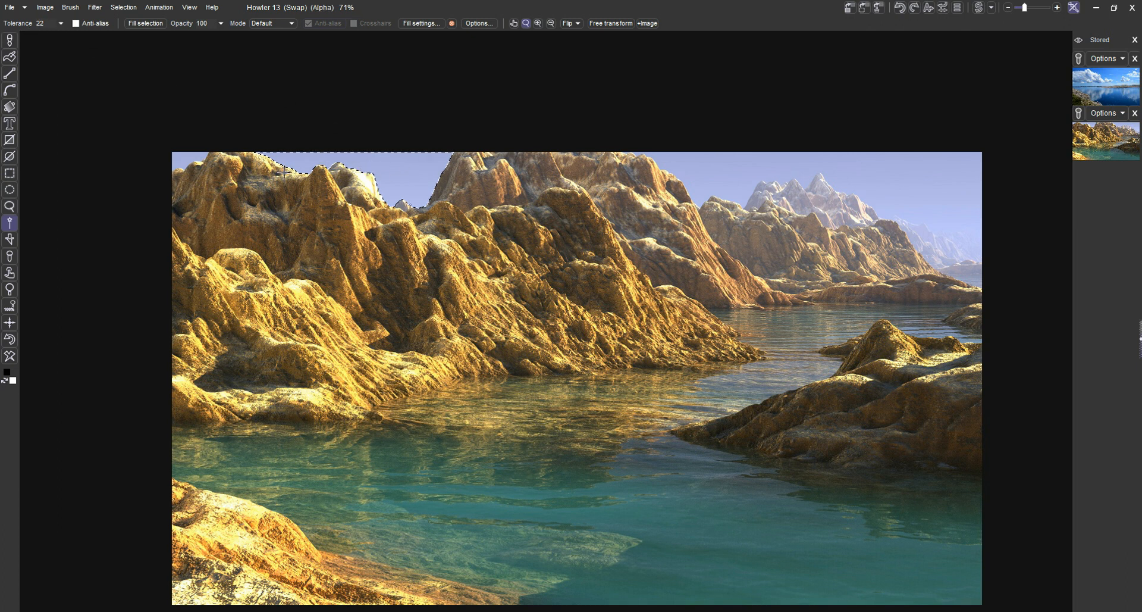
shift+click(174, 156)
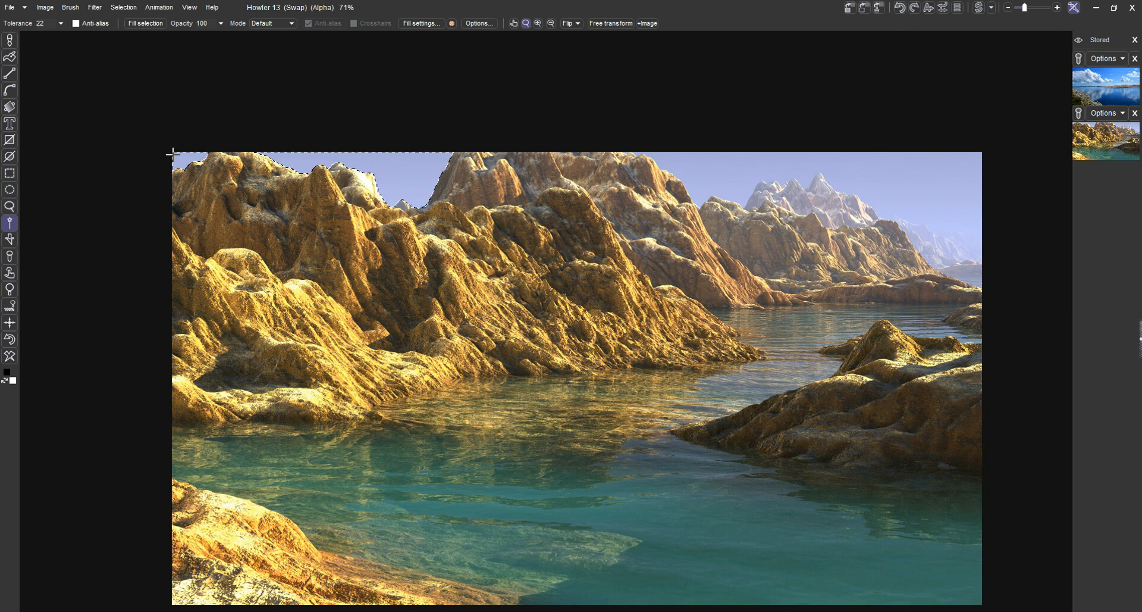
shift+click(754, 173)
shift+click(922, 204)
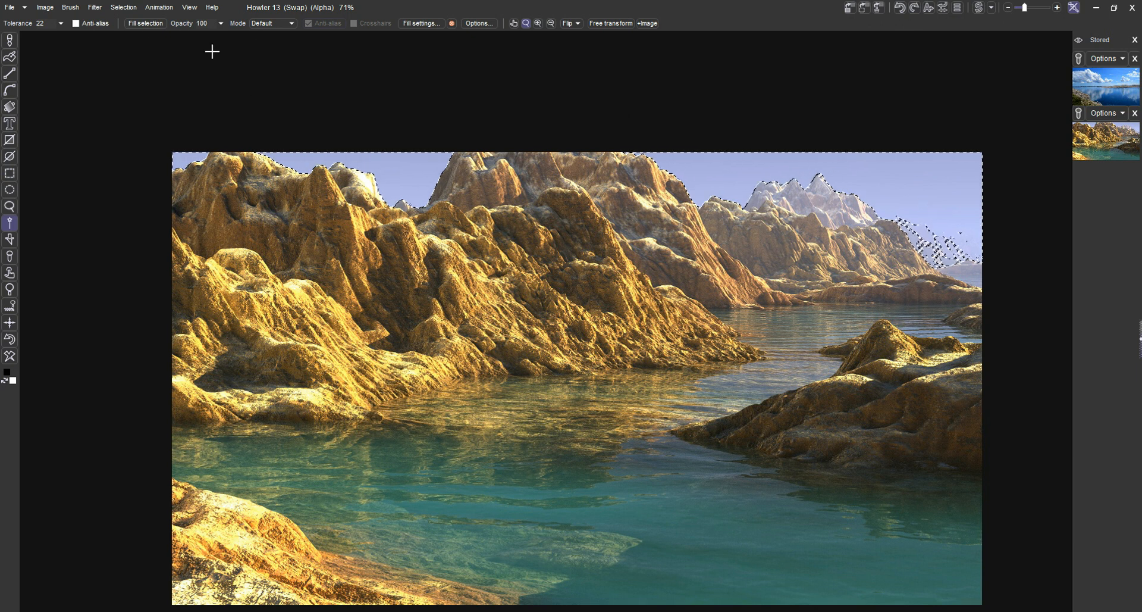
Try mixing the swap image into the selected sky at 255
click(96, 8)
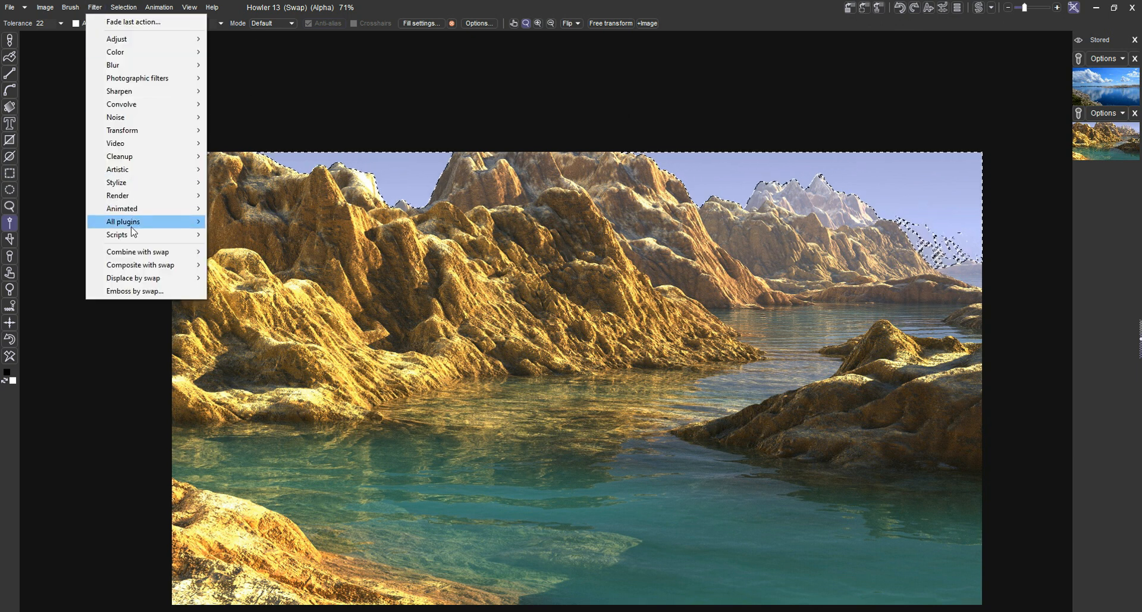
mouse_move(134, 252)
click(225, 255)
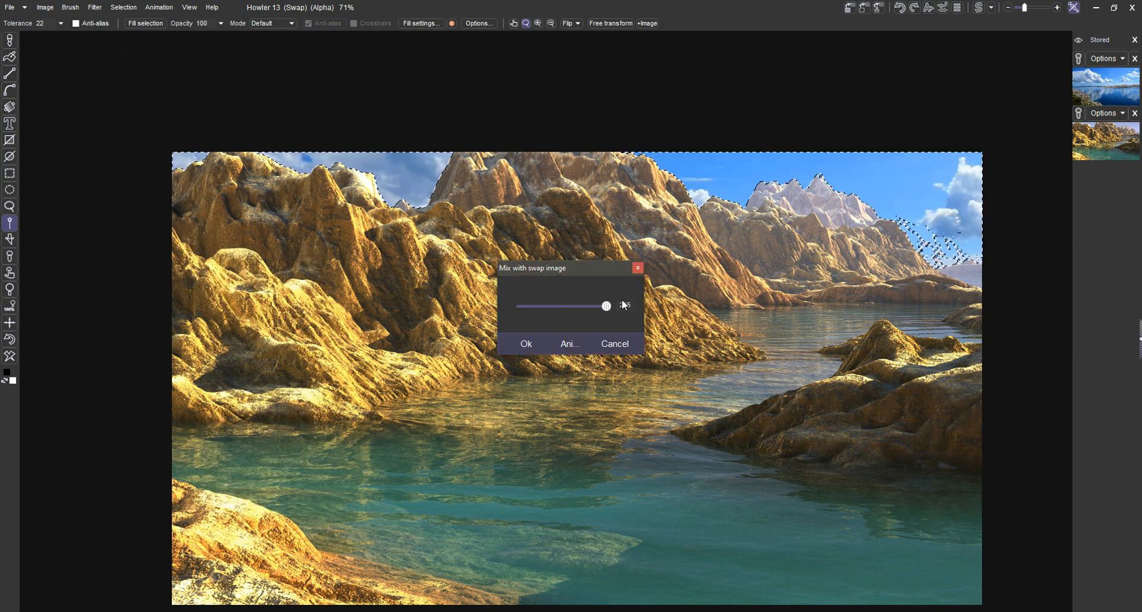
click(614, 337)
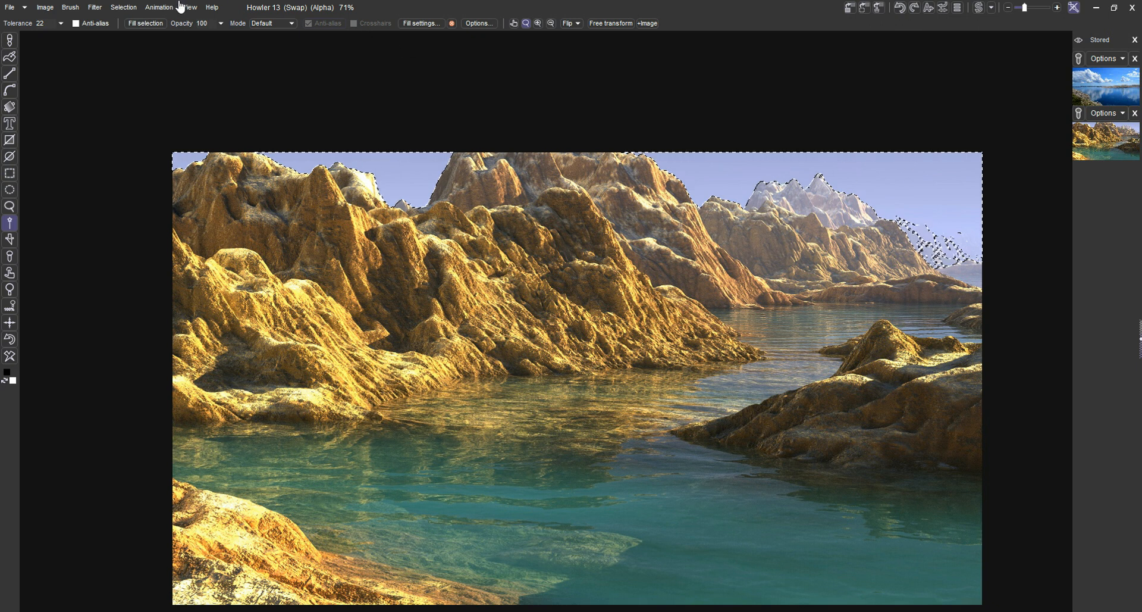
Fade the sky selection with the Selection fader tool from the image's top edge down to the distant mountains, undoing the first fade attempt
click(99, 11)
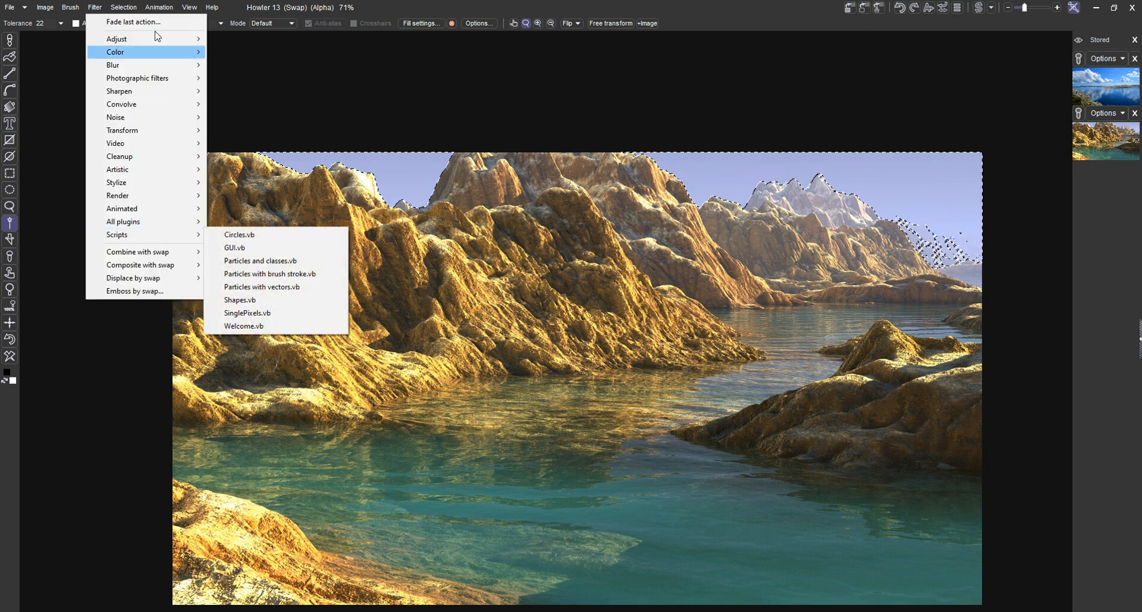
click(129, 9)
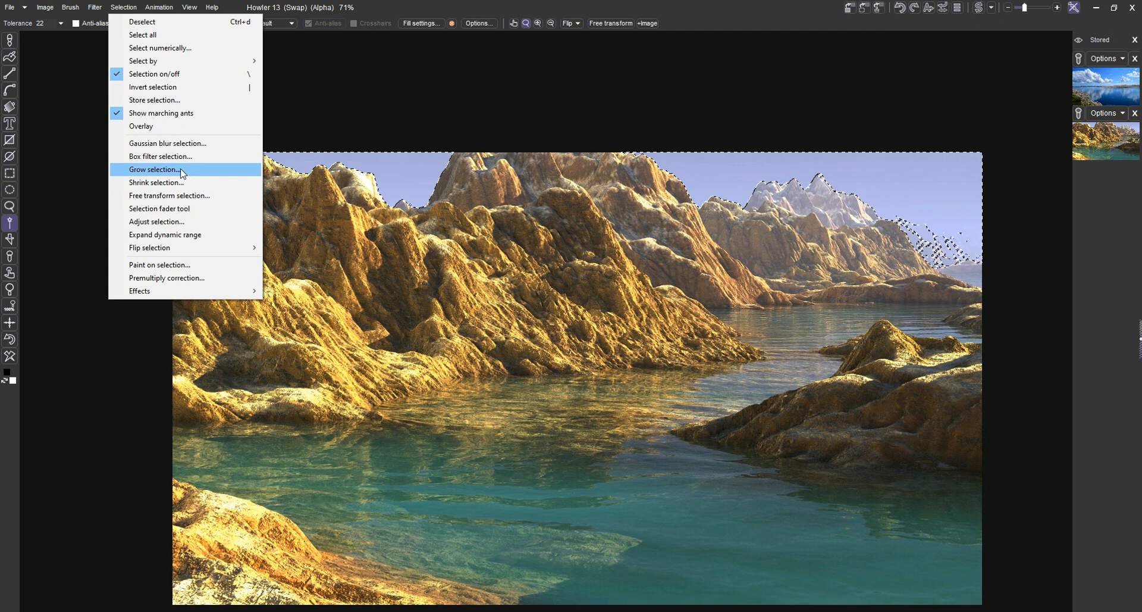
click(191, 213)
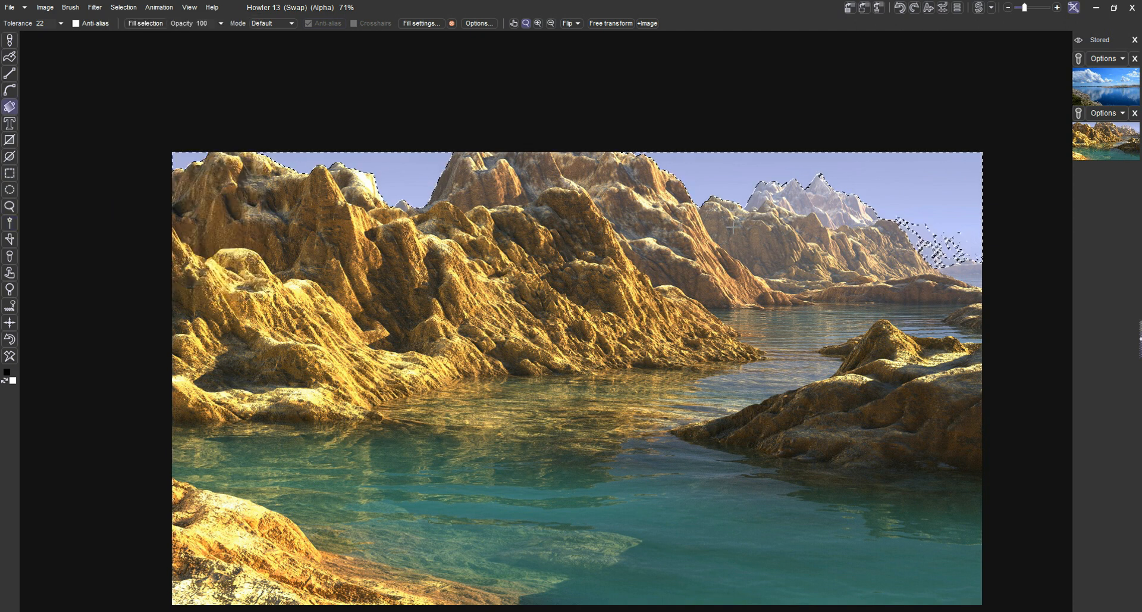
drag(732, 209, 728, 167)
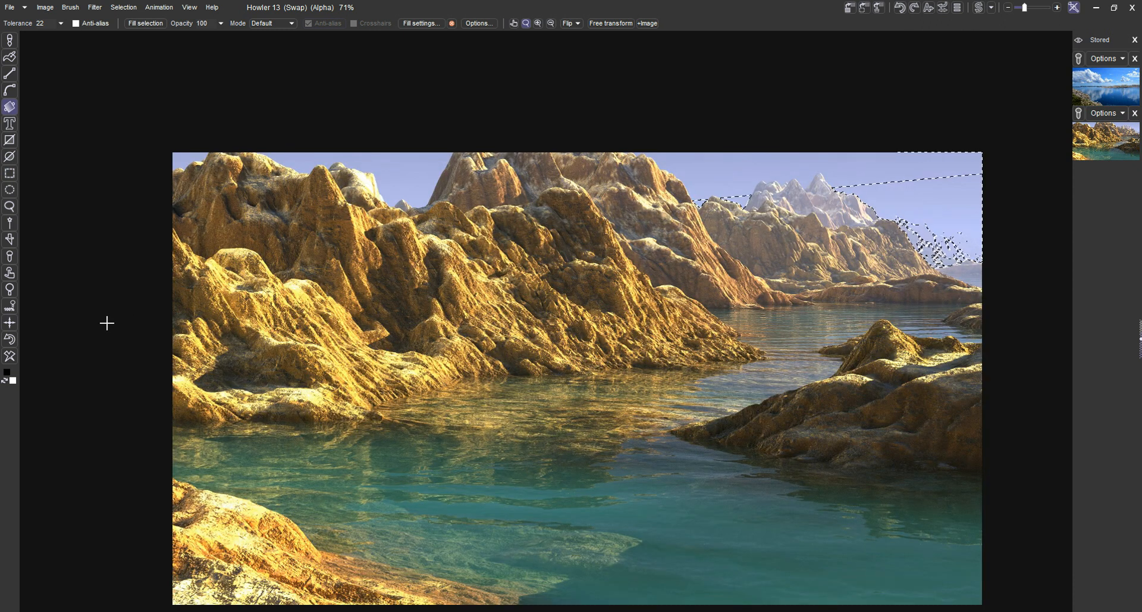
click(11, 339)
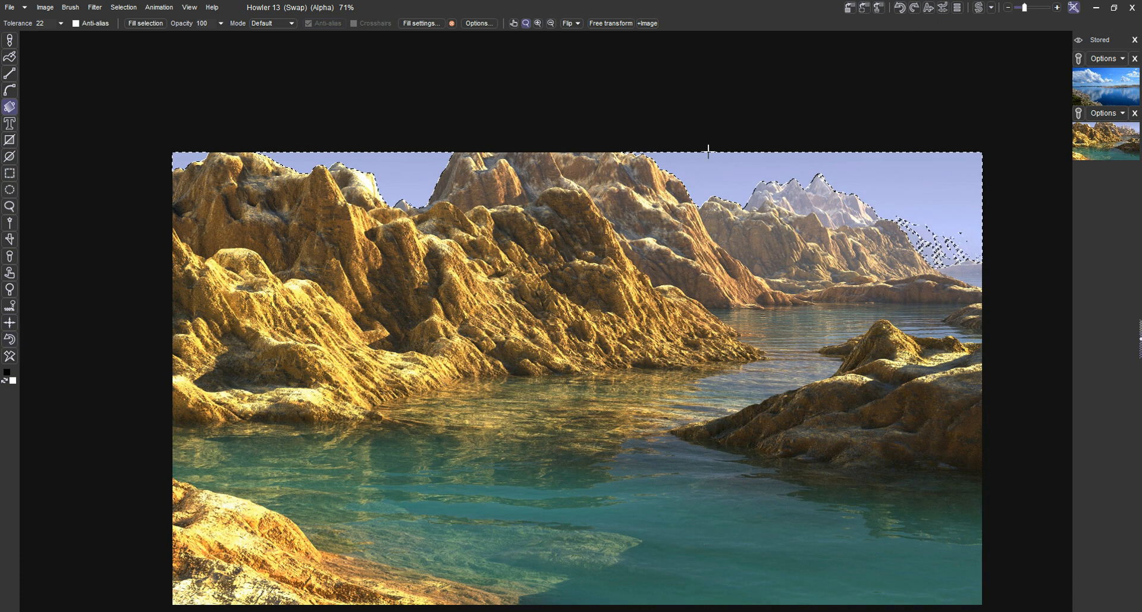
drag(711, 150, 710, 218)
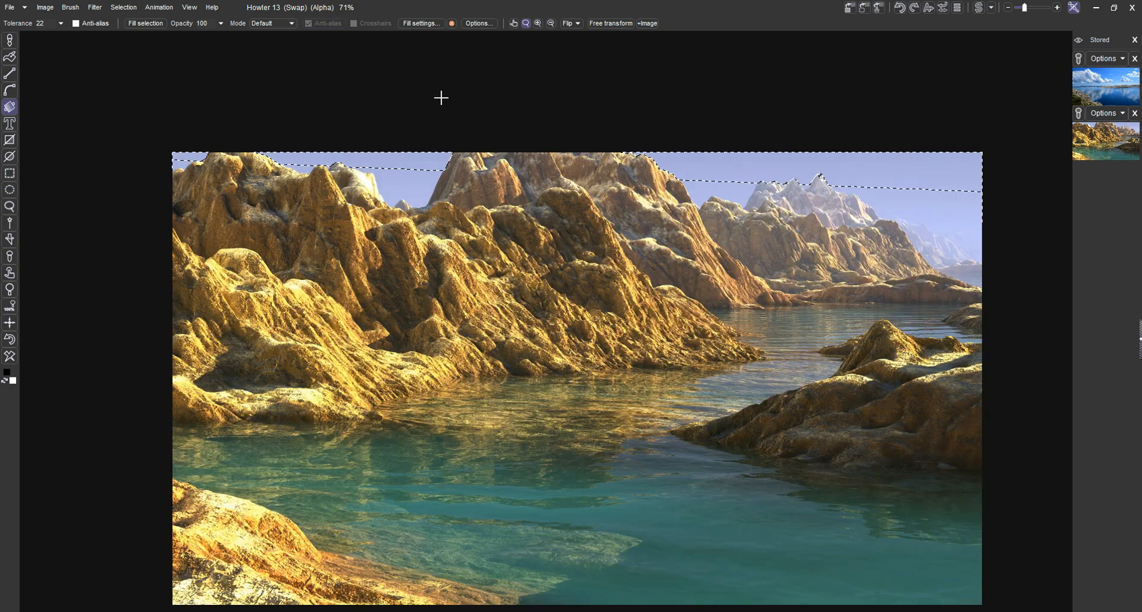
Mix the swap image into the faded sky selection at about 198
click(95, 8)
mouse_move(186, 254)
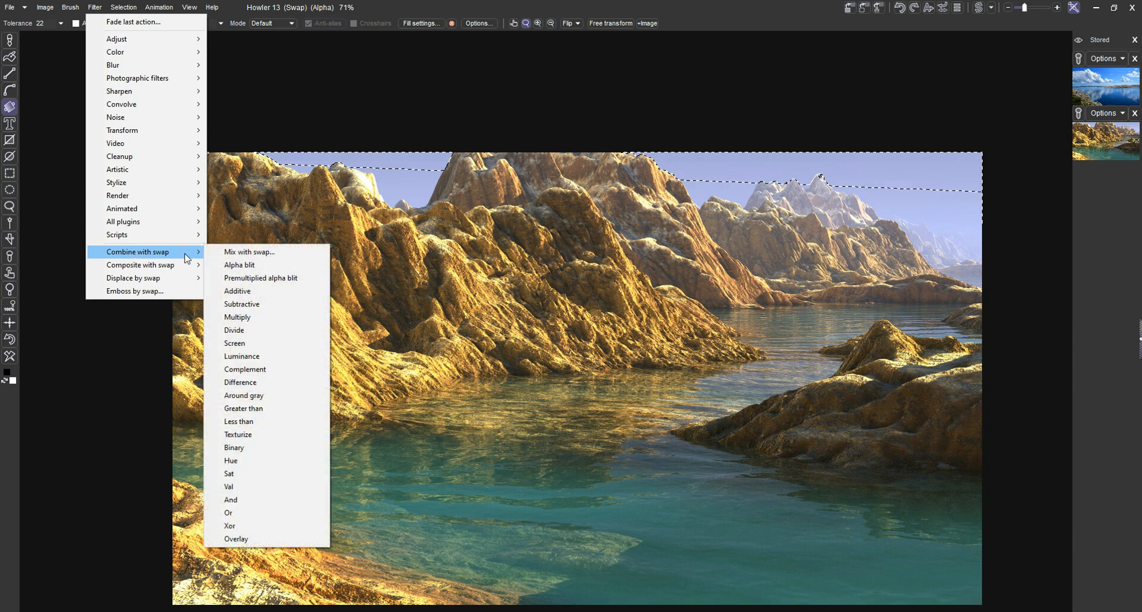
click(238, 252)
click(572, 305)
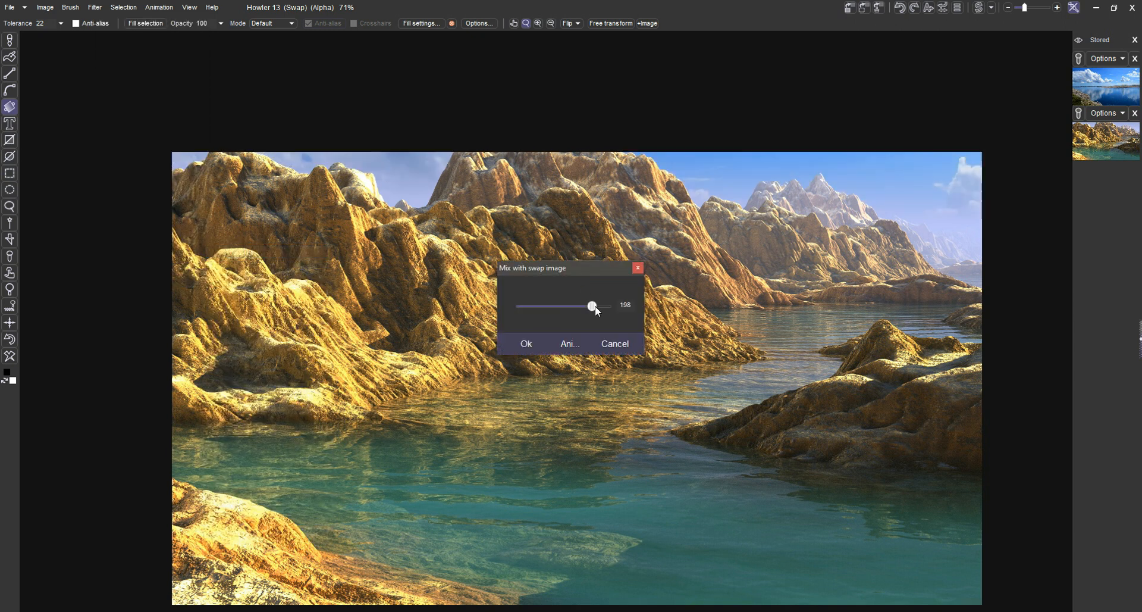
click(530, 349)
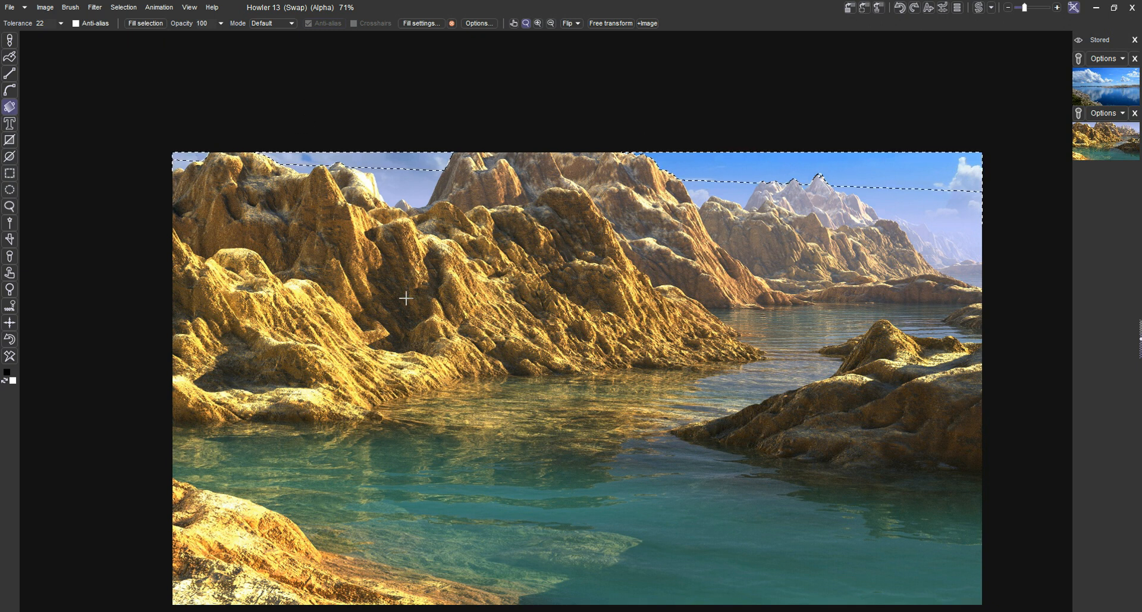
Adjust the selected sky's colour to hue 209, saturation 55 and value 239
click(94, 7)
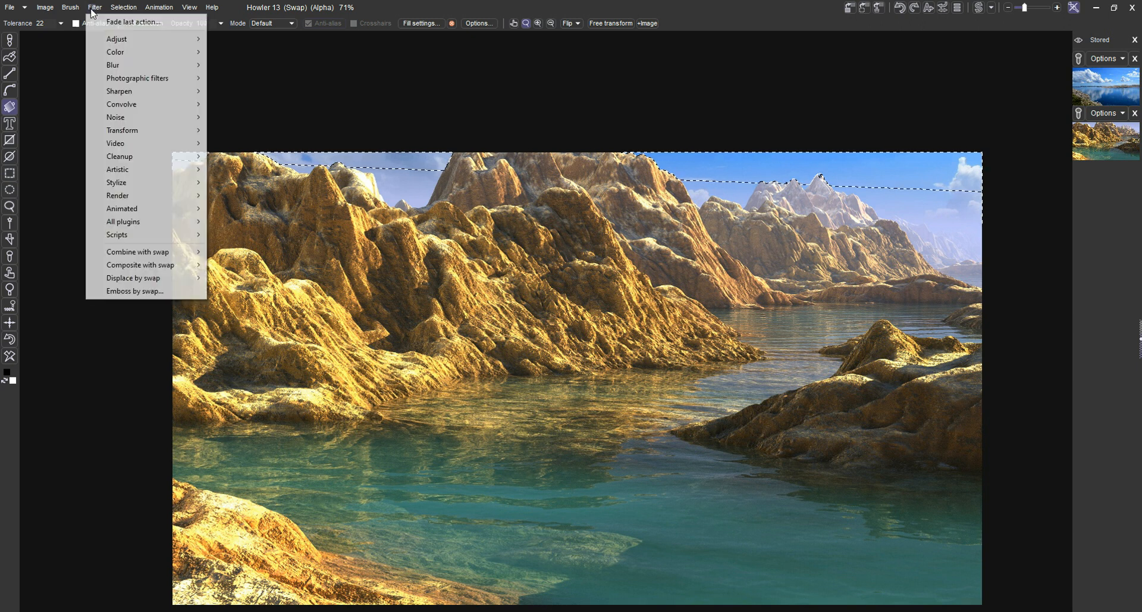
mouse_move(137, 81)
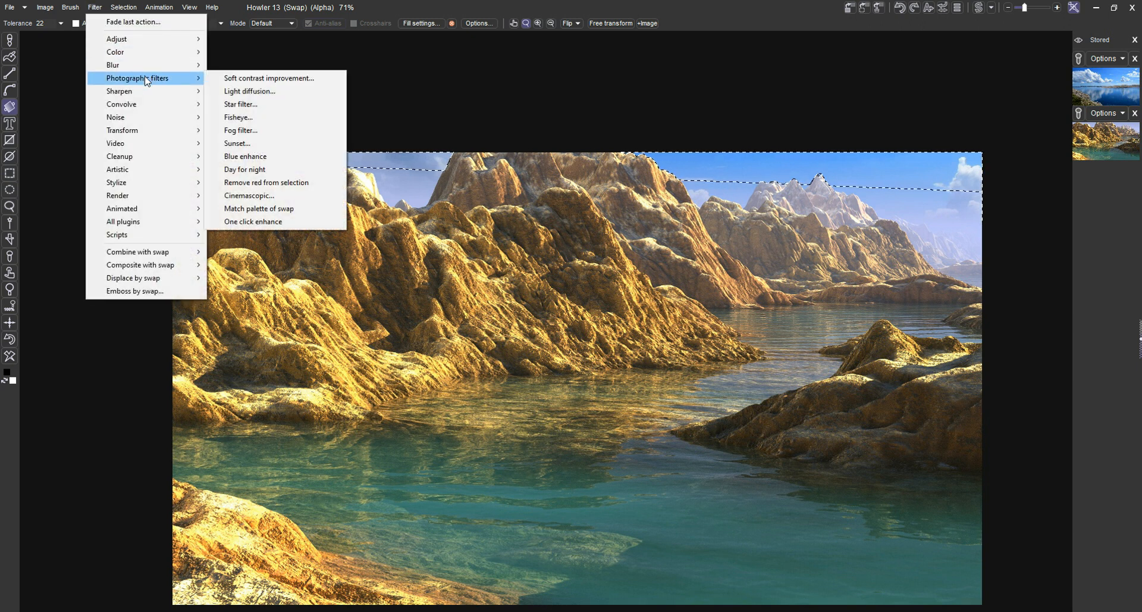
mouse_move(153, 56)
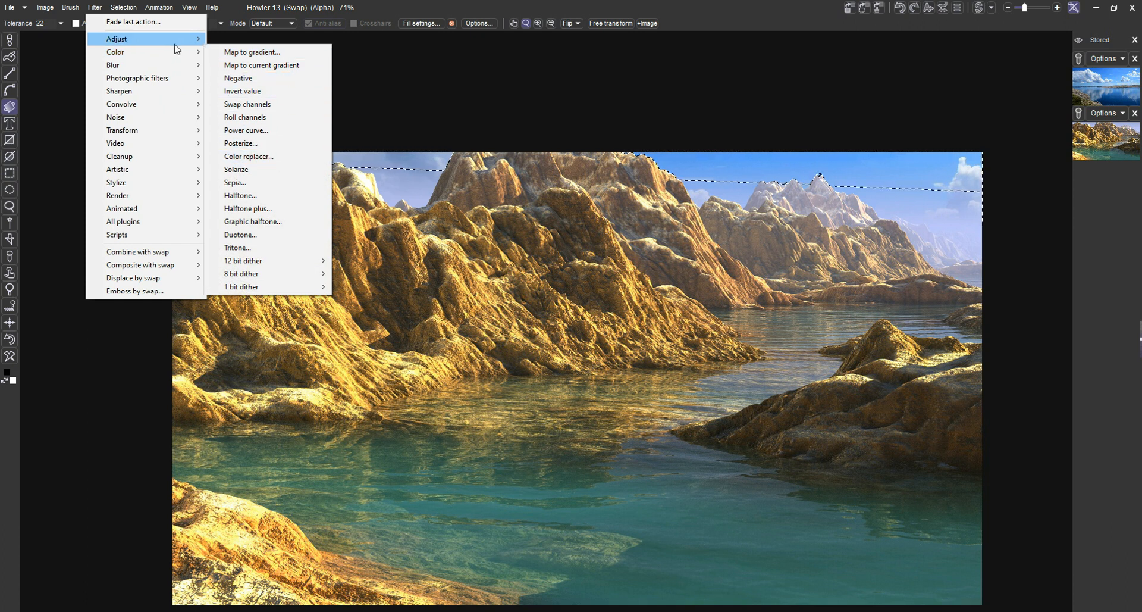
click(255, 88)
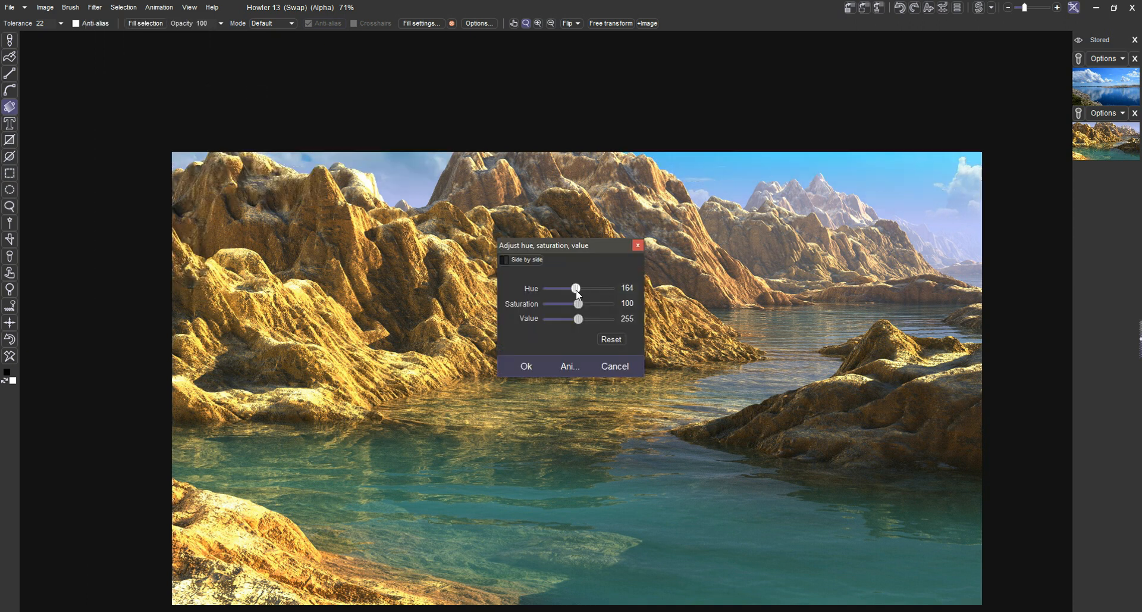
mouse_move(576, 291)
mouse_down()
mouse_move(574, 305)
mouse_move(557, 304)
mouse_move(577, 320)
mouse_up()
click(574, 318)
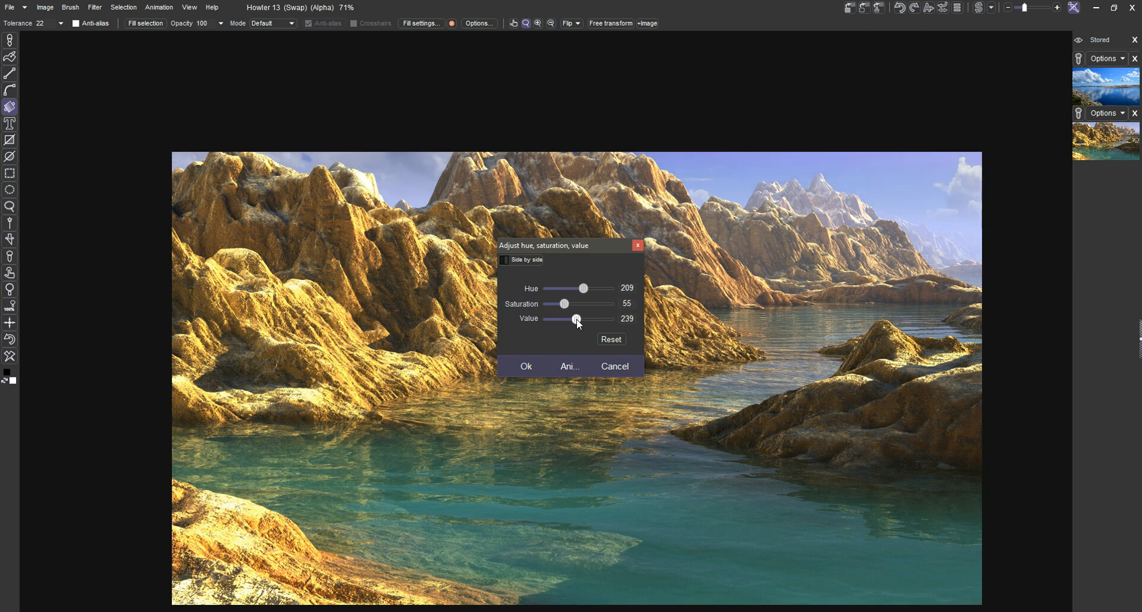
click(526, 366)
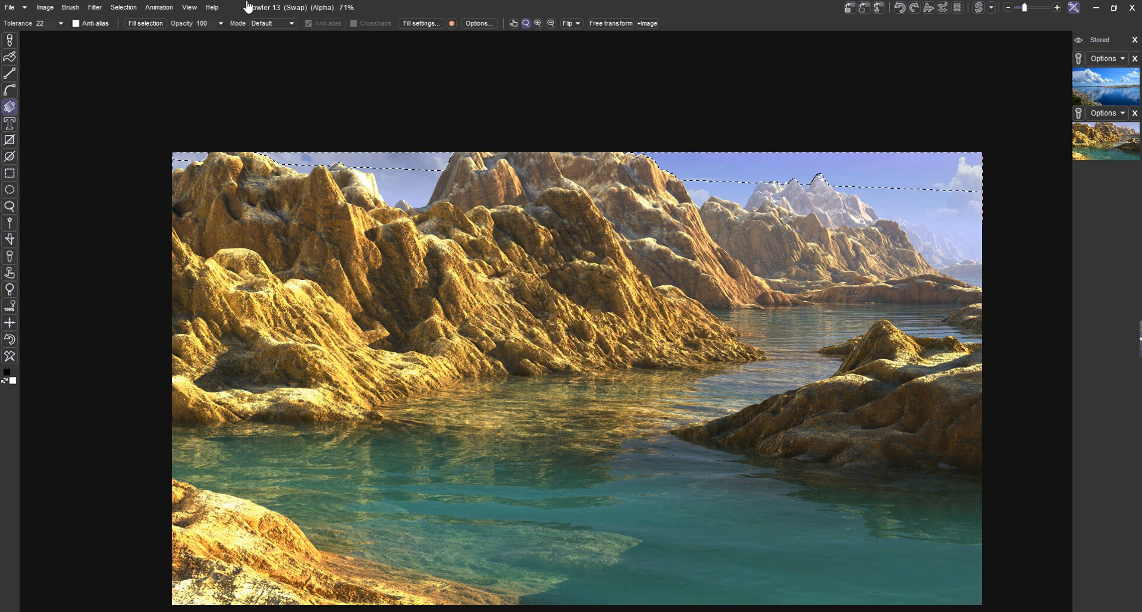
Fade the sky's hue, saturation and value adjustment with the fade amount at about 214
click(95, 12)
click(100, 22)
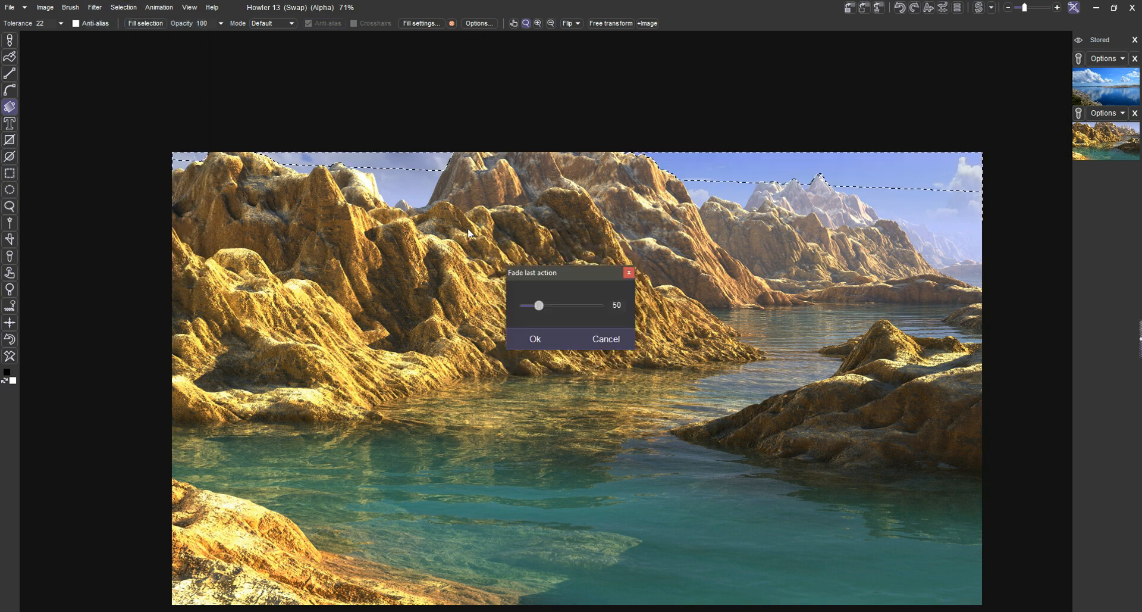
drag(546, 306, 616, 305)
drag(524, 305, 562, 322)
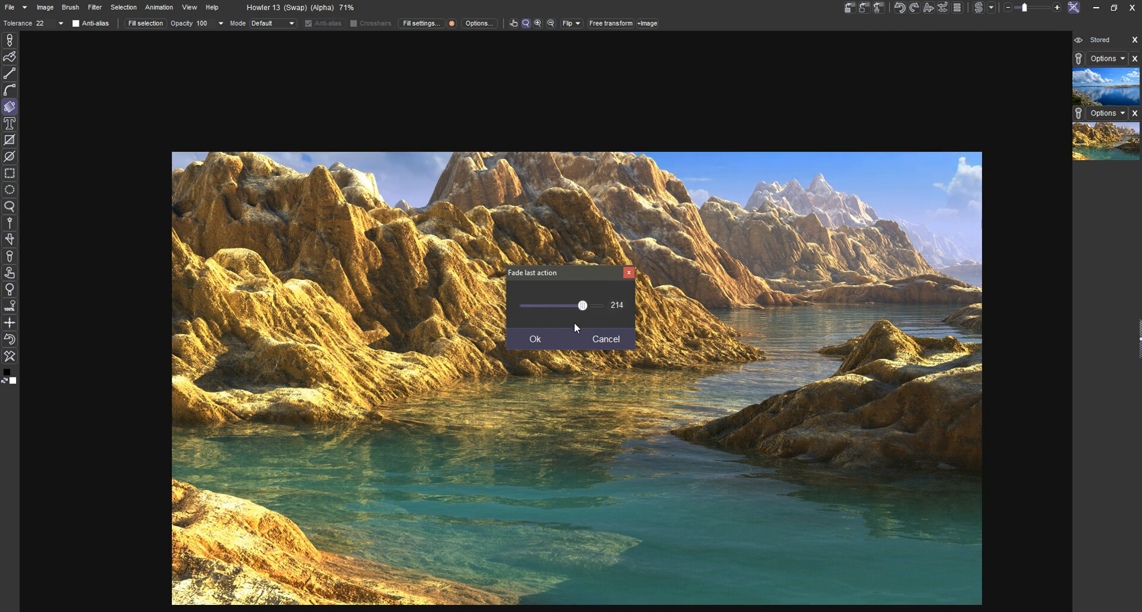
click(536, 334)
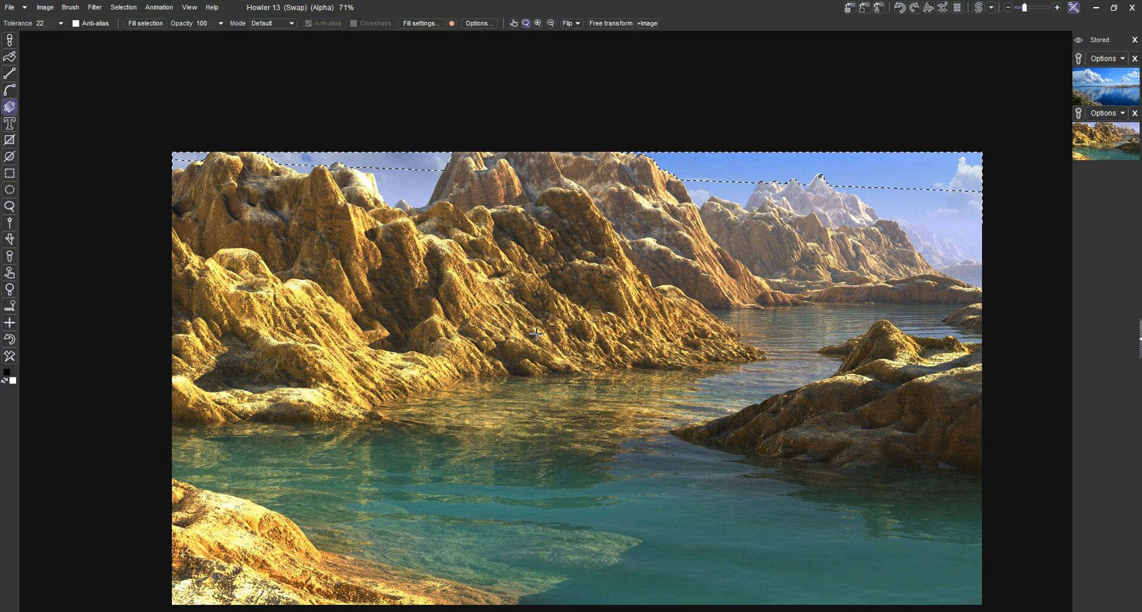
Deselect the sky and enlarge the image to fit the window for viewing the blended result
click(124, 7)
click(140, 19)
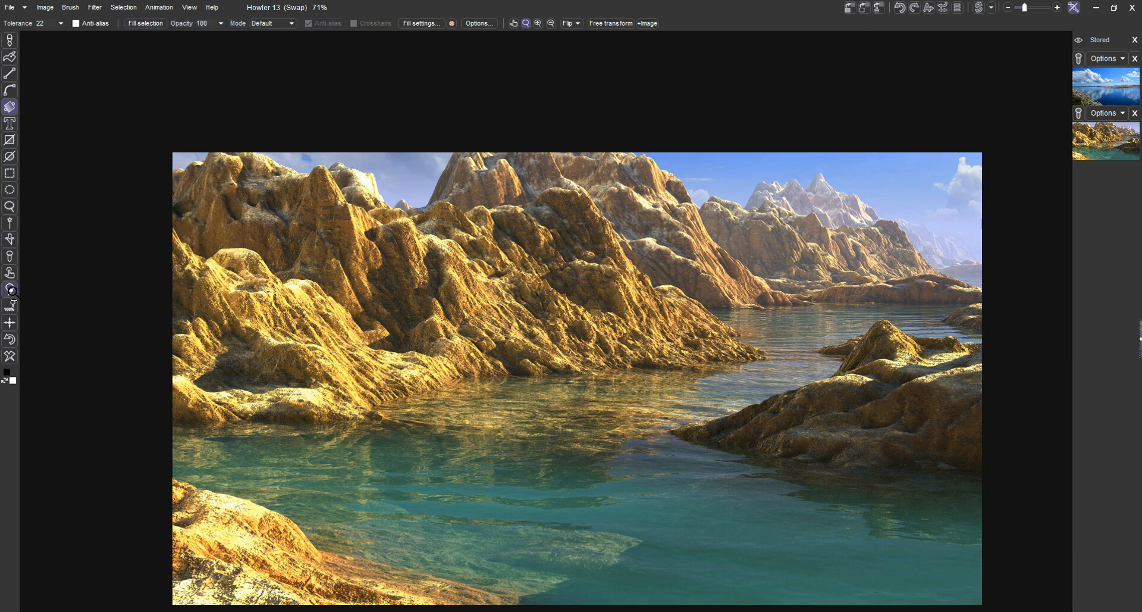
click(16, 304)
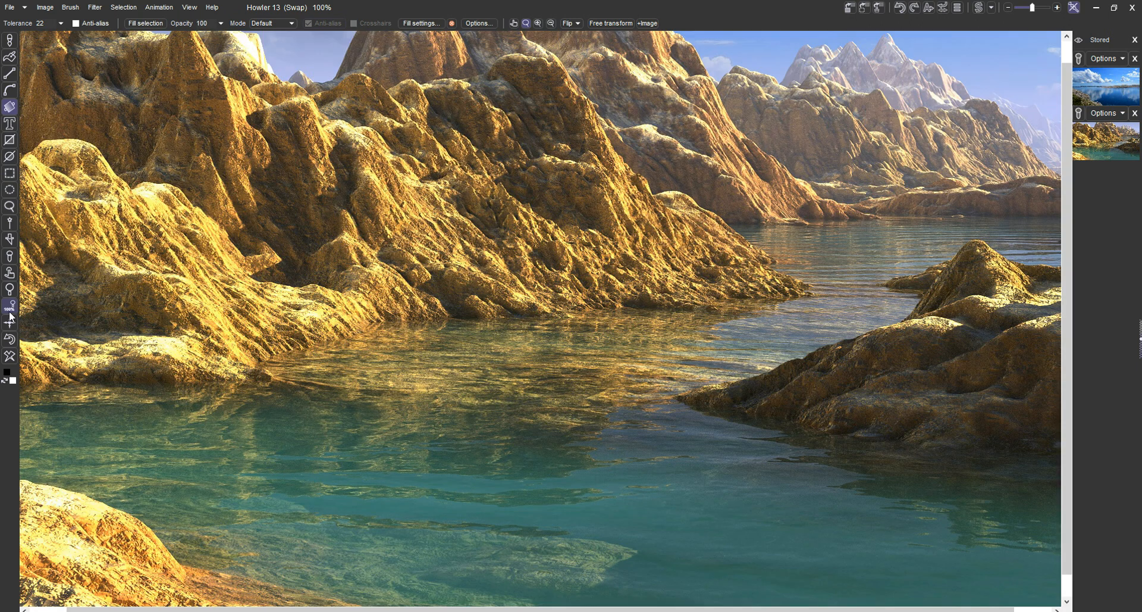
click(9, 321)
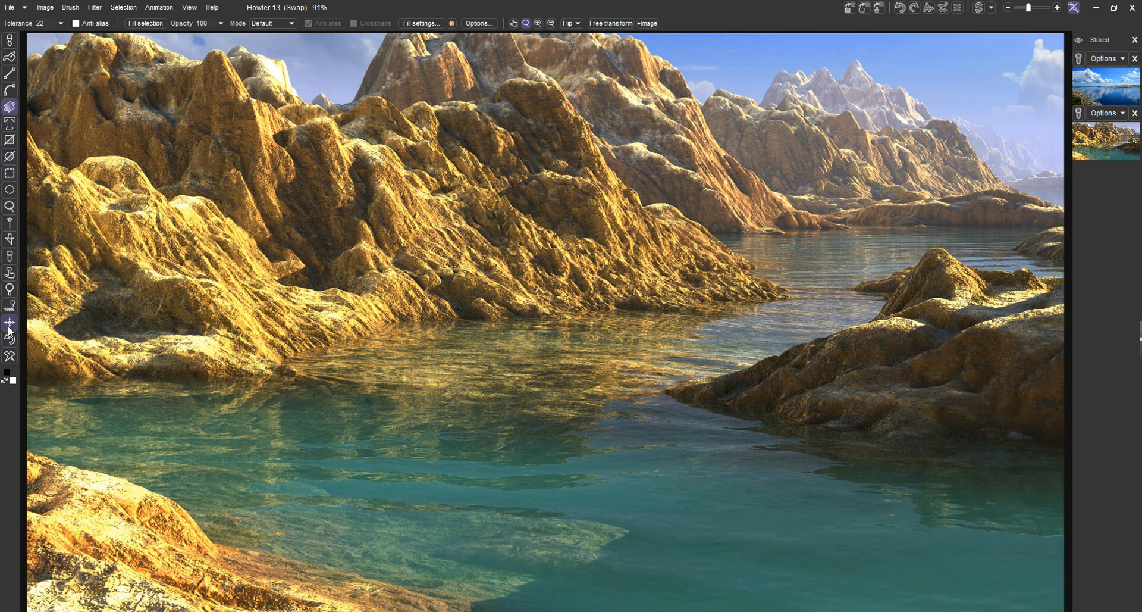